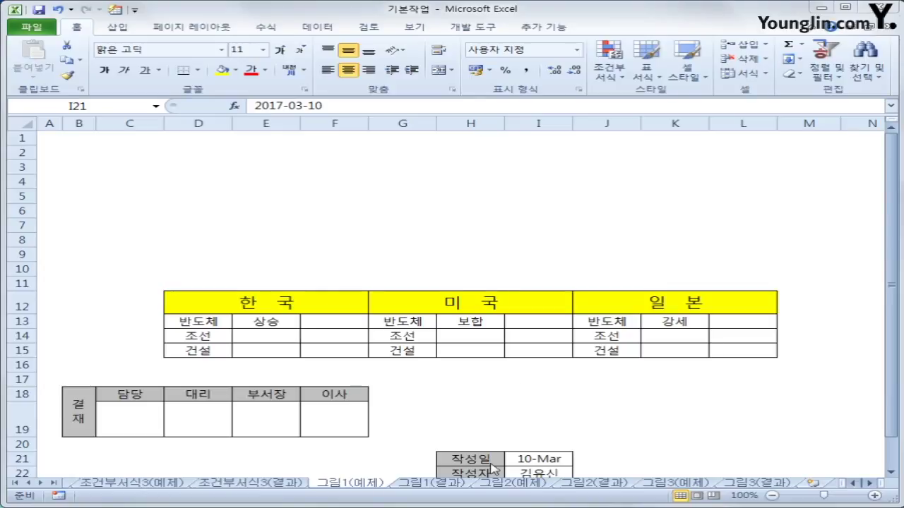
# Try a regular paste of the date and author table H21:I22 at B2, and undo it
pyautogui.moveTo(485, 461); pyautogui.dragTo(518, 473)
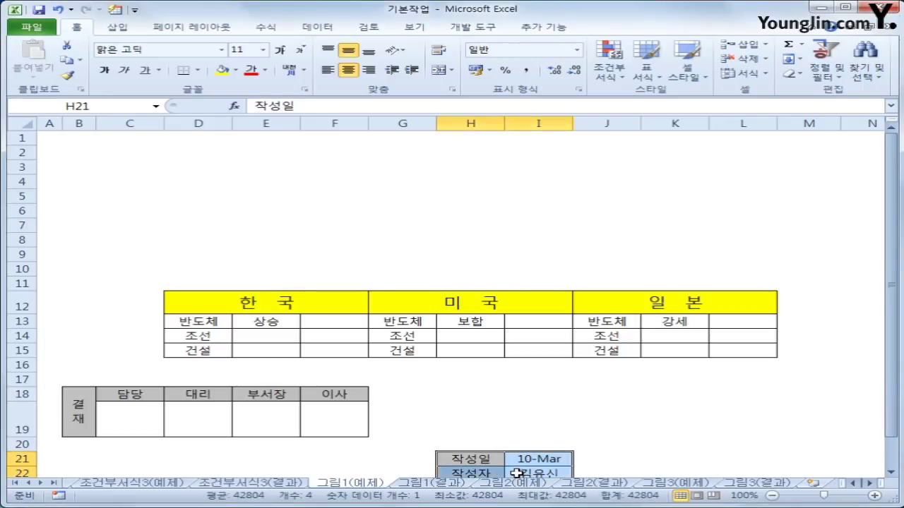
pyautogui.click(69, 62)
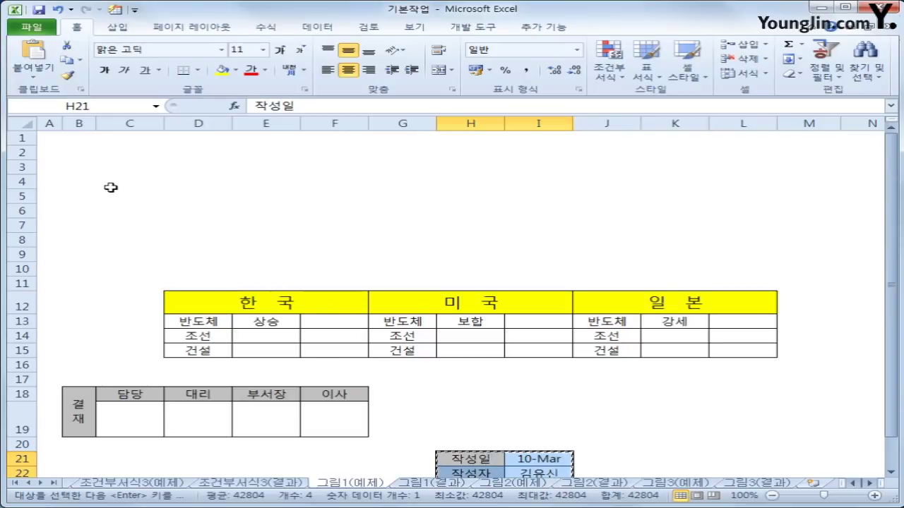
pyautogui.click(81, 151)
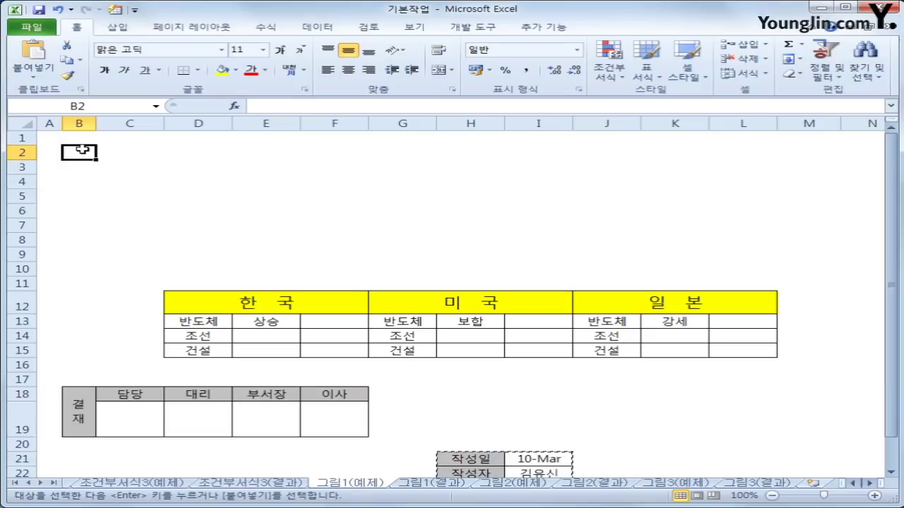
pyautogui.click(31, 56)
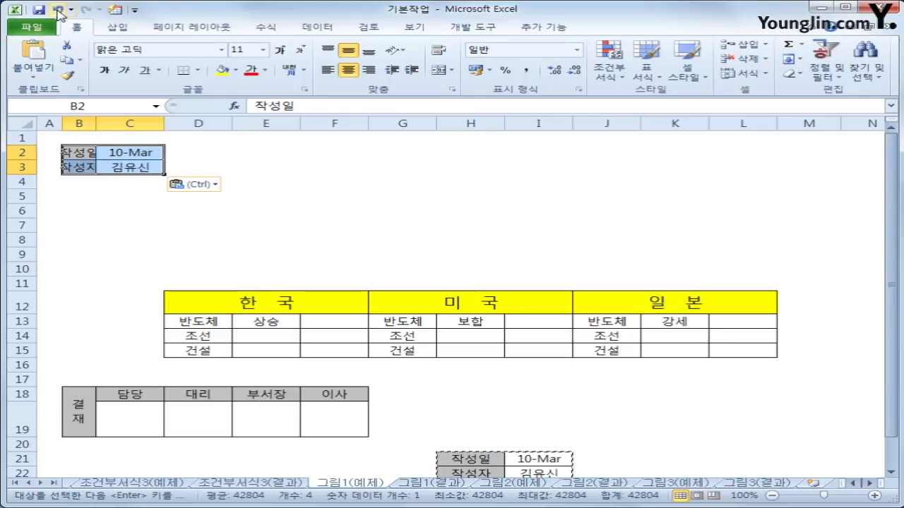
pyautogui.click(59, 11)
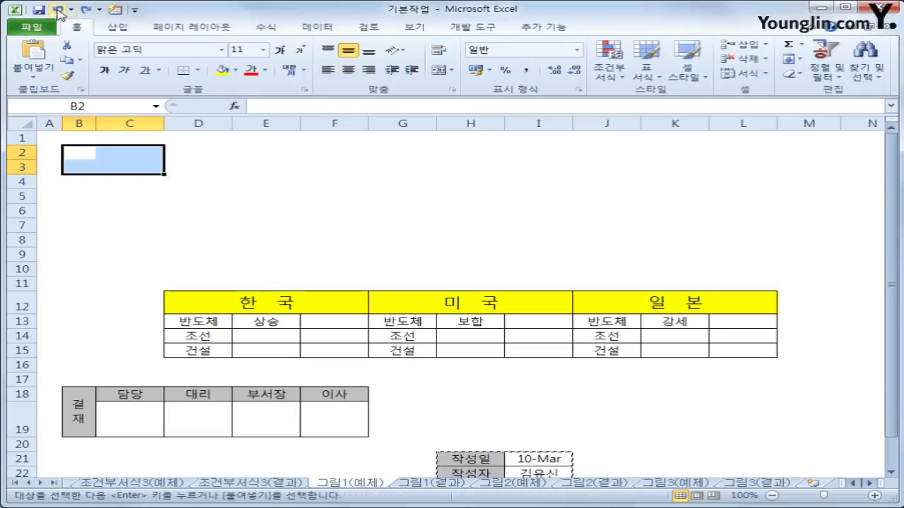
pyautogui.click(69, 61)
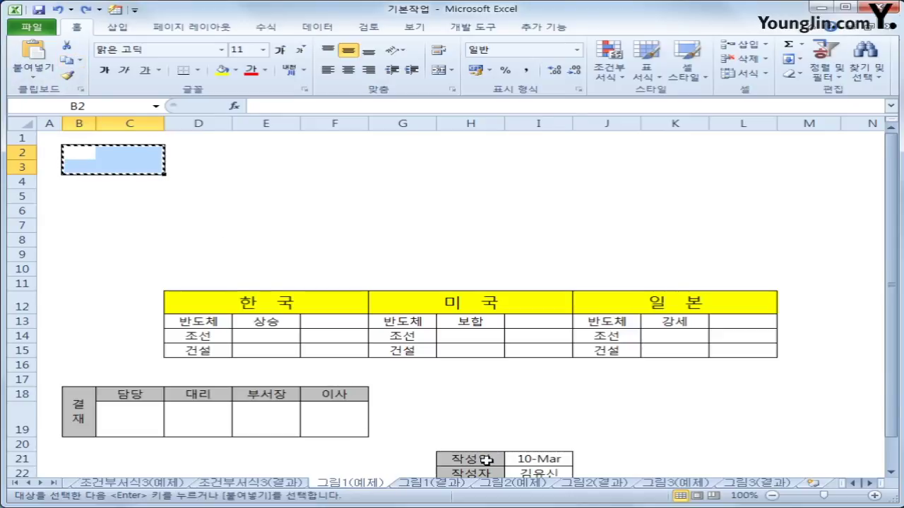
pyautogui.press('Escape')
# Copy the date and author table H21:I22 and paste it as a picture at cell B2
pyautogui.moveTo(480, 460); pyautogui.dragTo(539, 472)
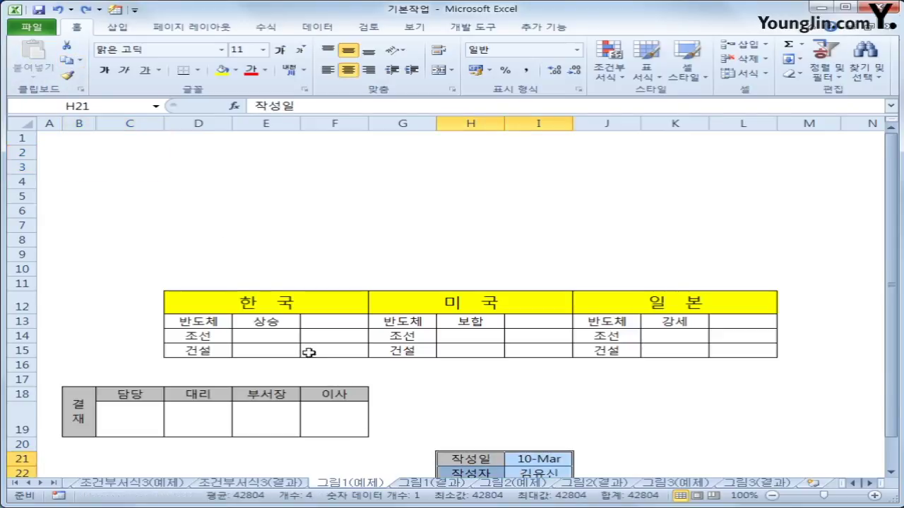
pyautogui.click(69, 60)
pyautogui.click(76, 154)
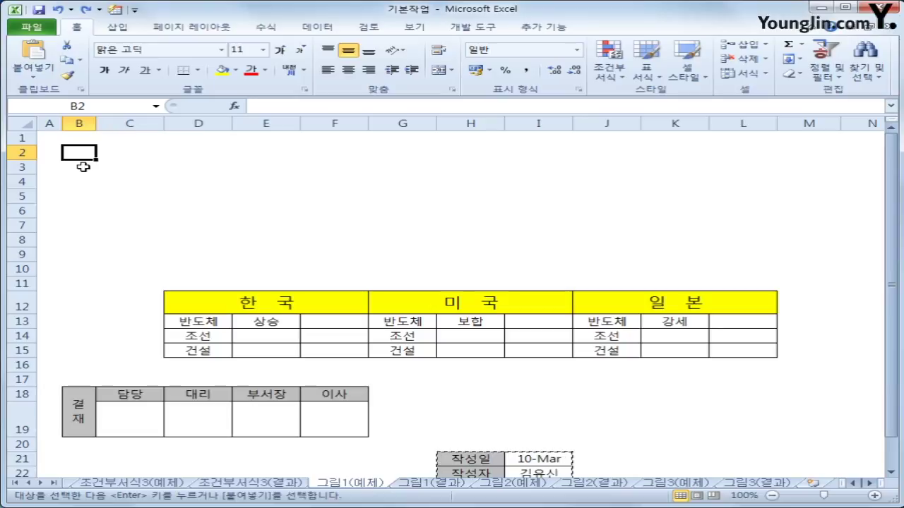
pyautogui.click(35, 79)
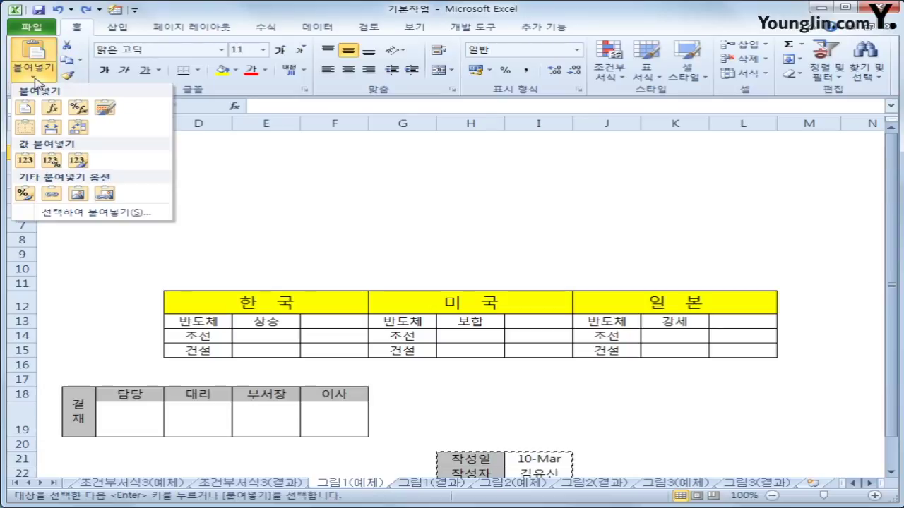
pyautogui.click(83, 196)
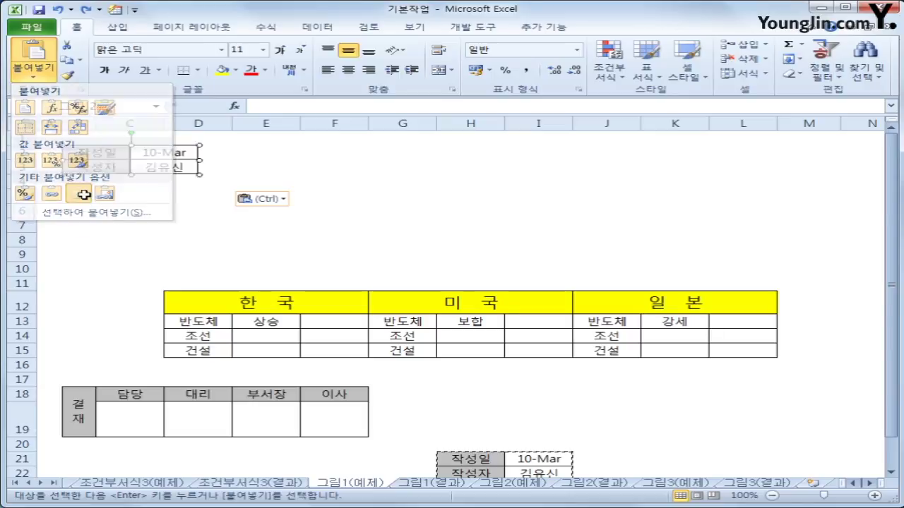
pyautogui.click(364, 231)
pyautogui.click(178, 170)
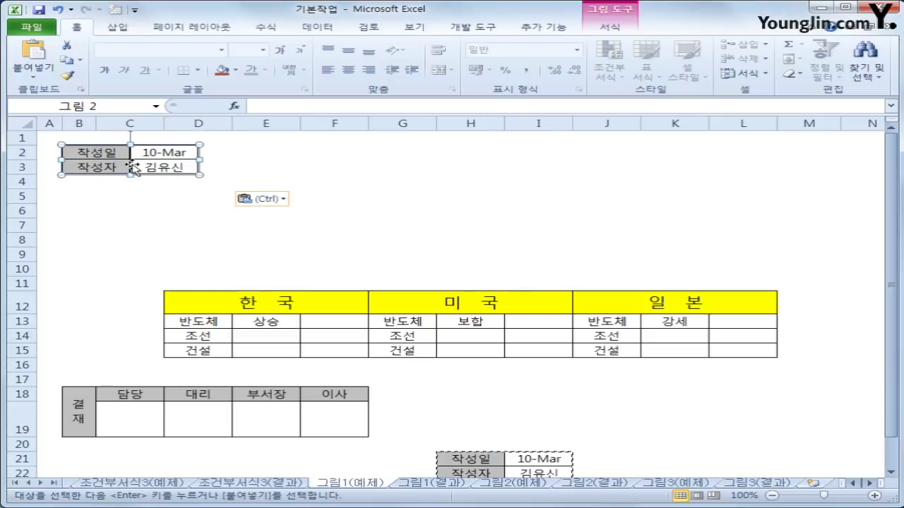
pyautogui.click(248, 170)
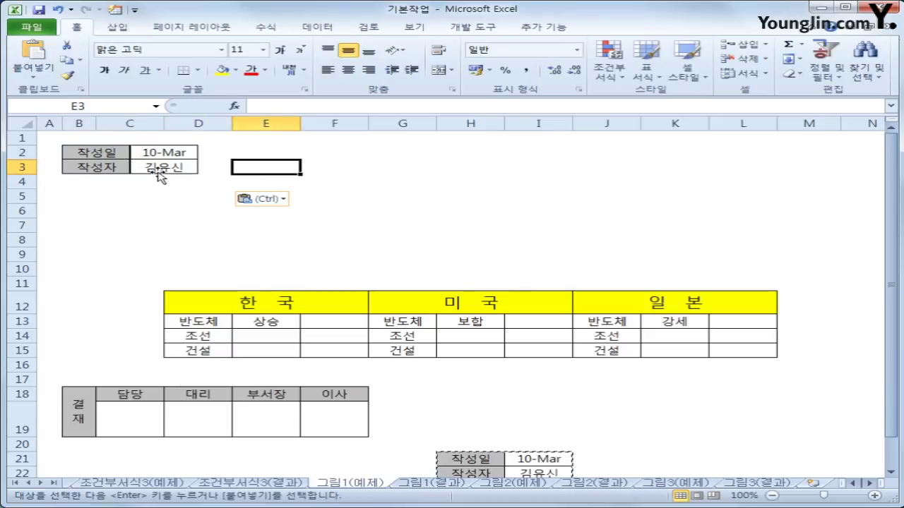
pyautogui.click(161, 176)
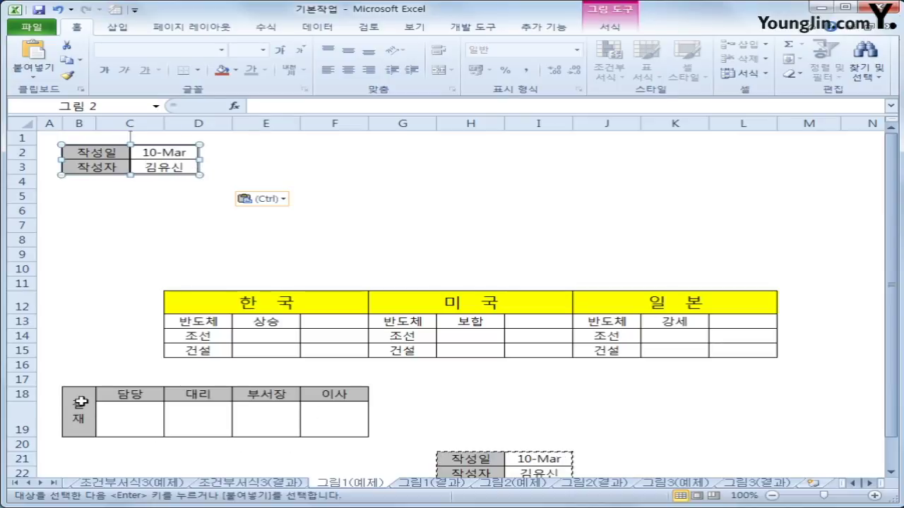
# Copy the 결재 approval table B18:F19 and paste it as a picture at cell F2
pyautogui.moveTo(77, 402); pyautogui.dragTo(315, 409)
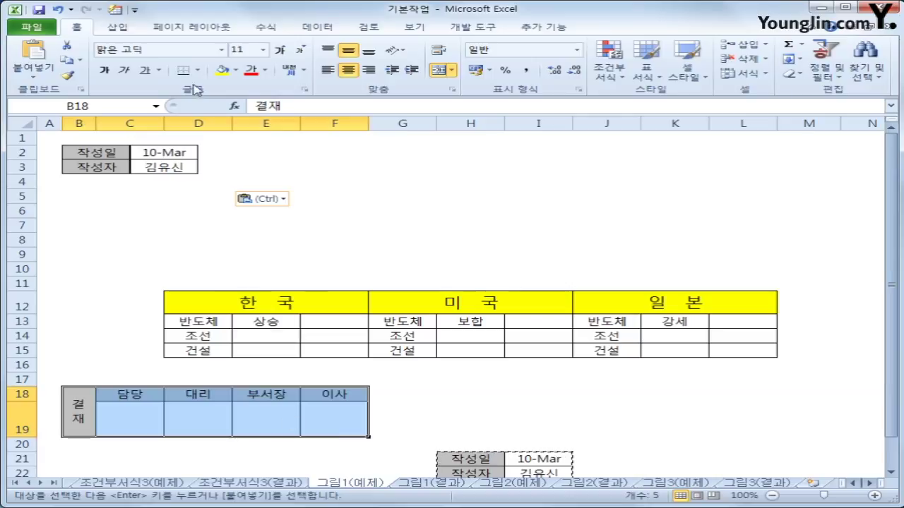
pyautogui.click(73, 64)
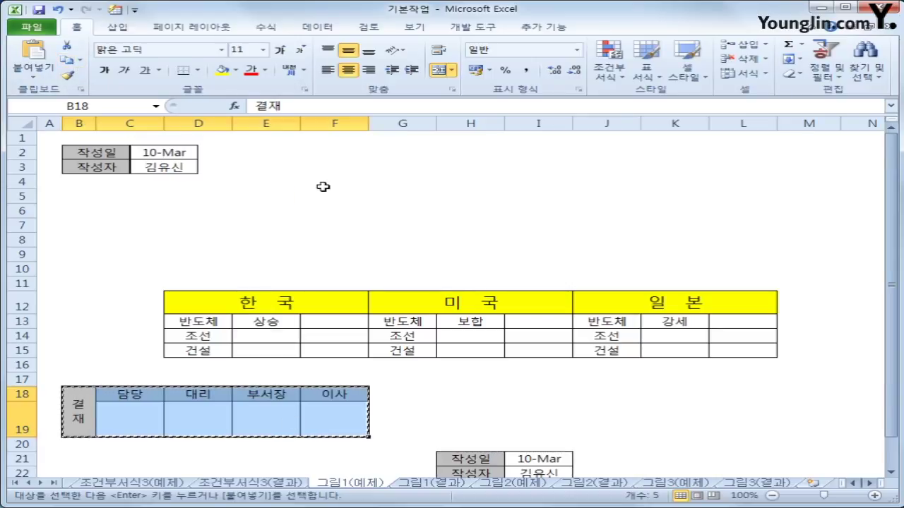
pyautogui.click(319, 152)
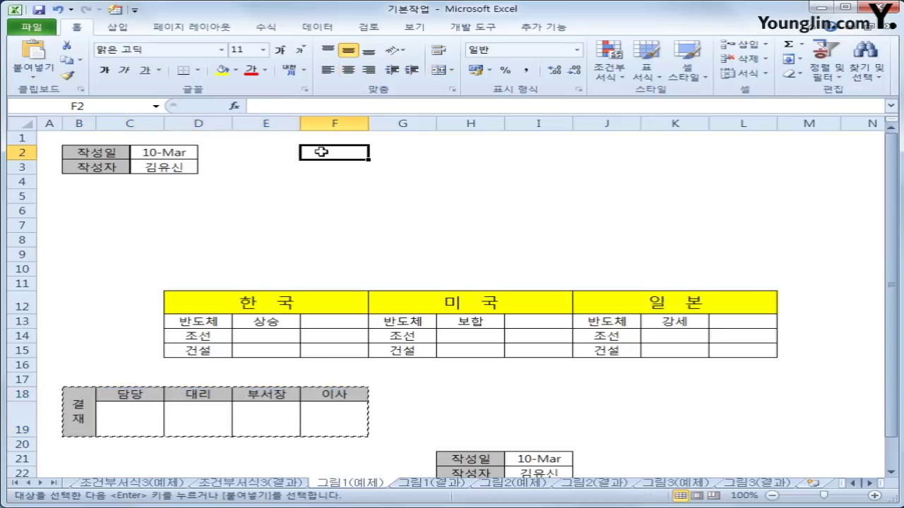
pyautogui.click(36, 74)
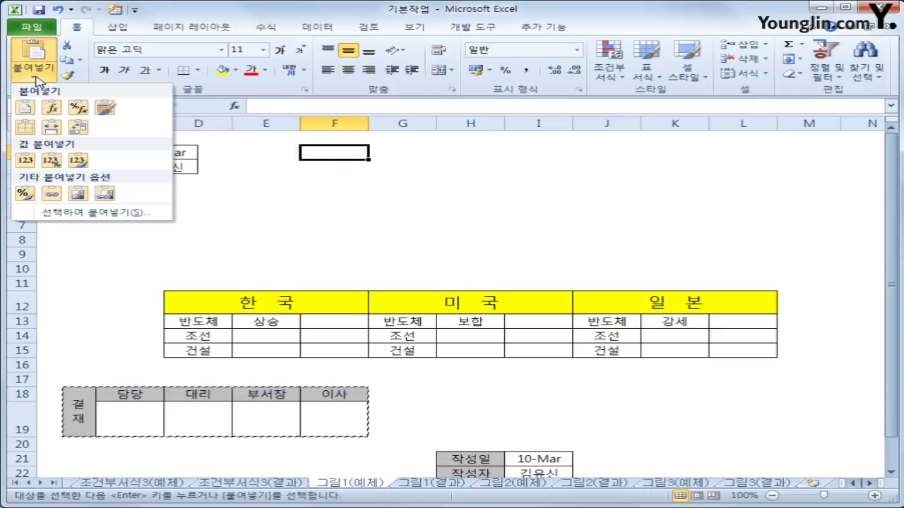
pyautogui.click(78, 196)
pyautogui.click(353, 225)
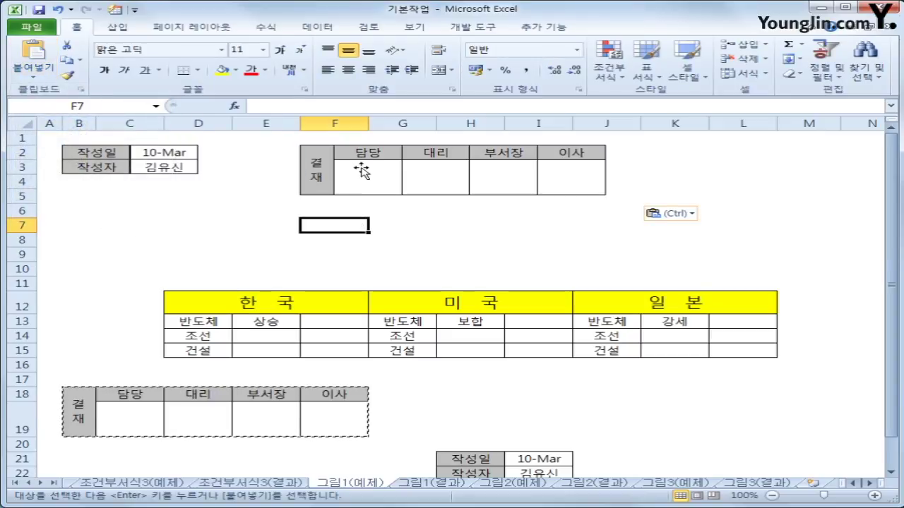
# Copy the 한국/미국/일본 table D12:L15 and paste it as a picture at cell B6
pyautogui.moveTo(205, 300); pyautogui.dragTo(641, 351)
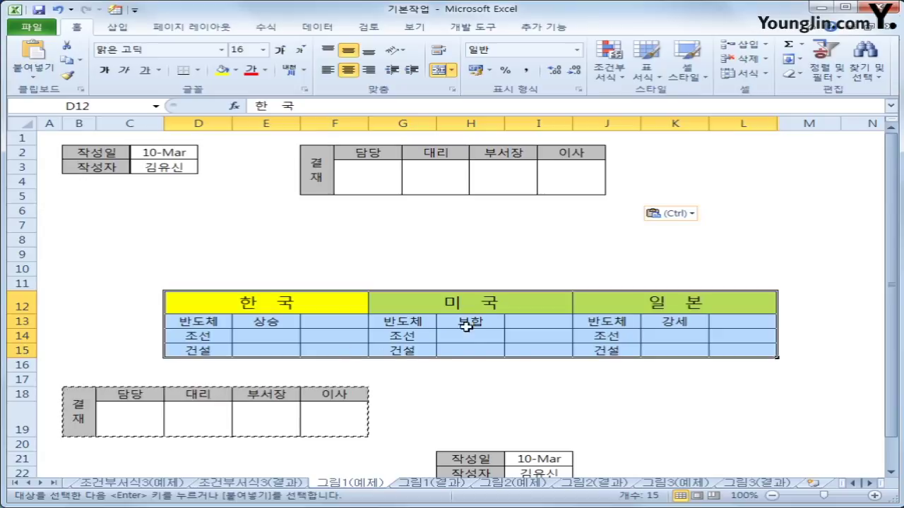
pyautogui.click(66, 61)
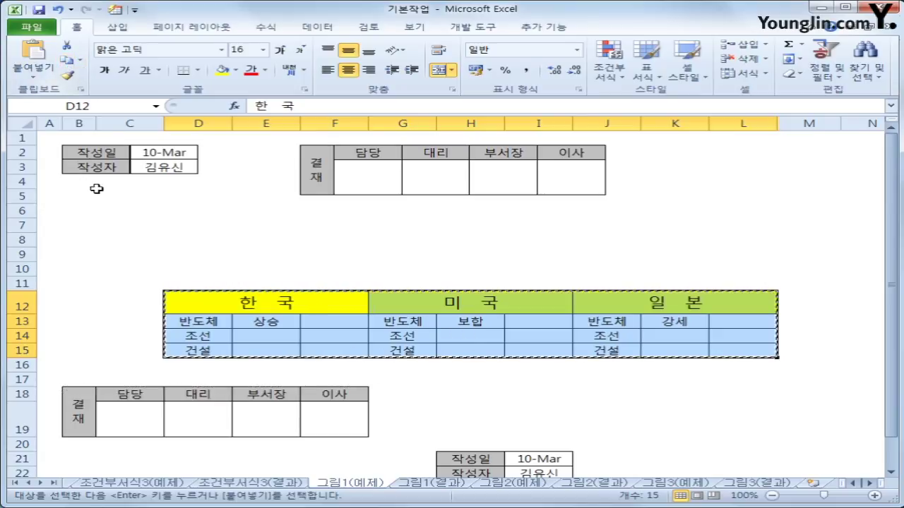
pyautogui.click(81, 212)
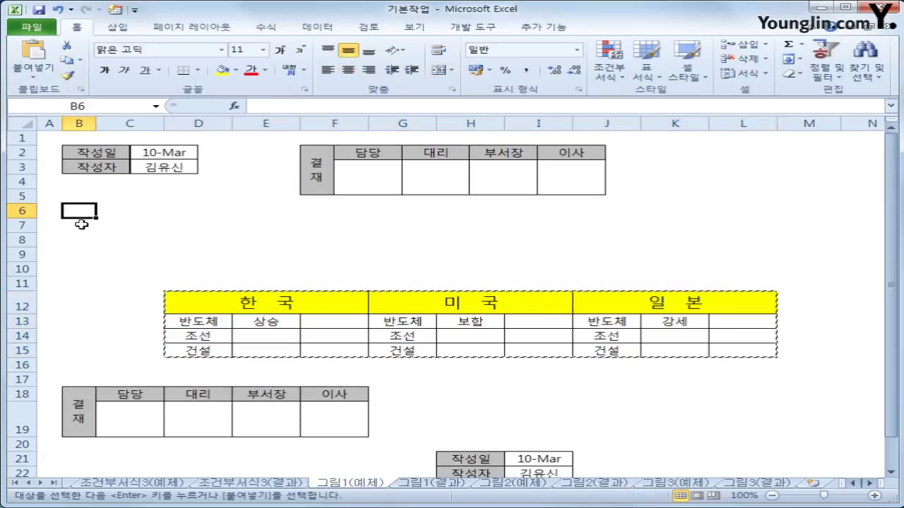
pyautogui.click(35, 77)
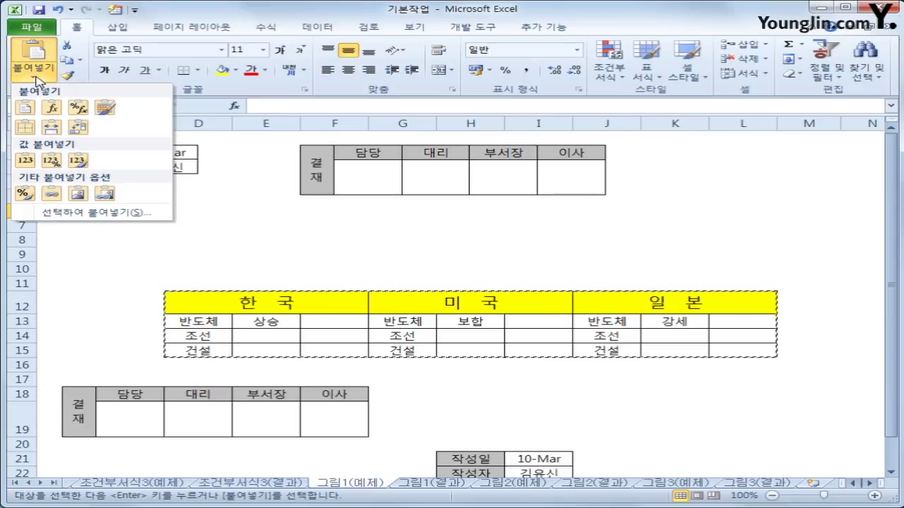
pyautogui.click(76, 194)
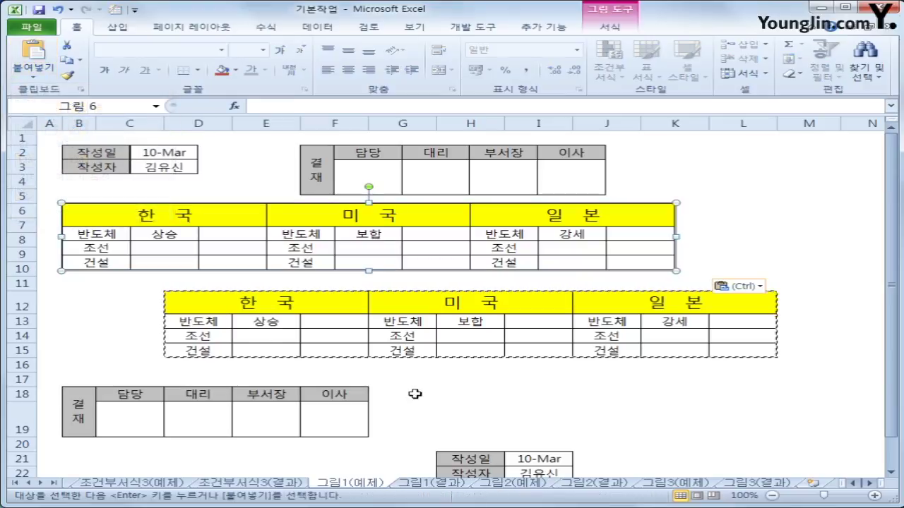
pyautogui.click(664, 411)
# Check the three pasted pictures and compare the sheet with the 그림1(결과) sheet
pyautogui.click(109, 173)
pyautogui.click(378, 177)
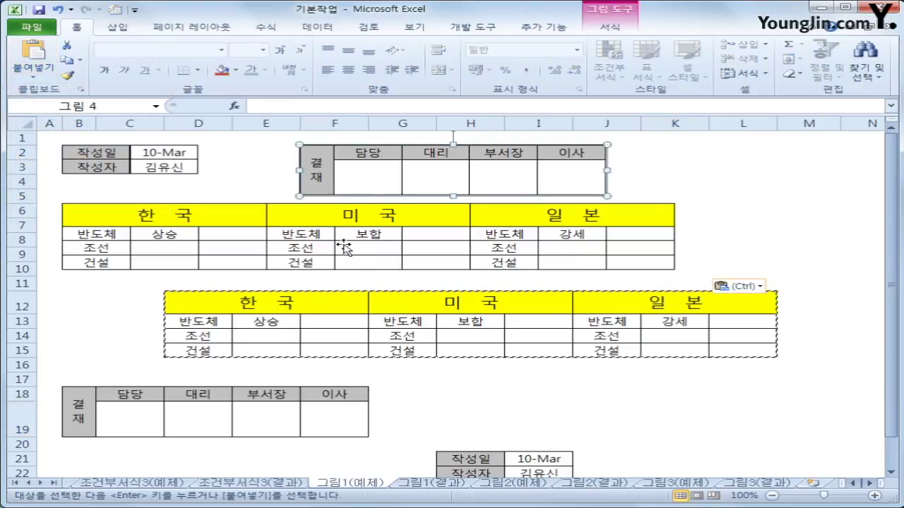
pyautogui.click(345, 247)
pyautogui.click(692, 417)
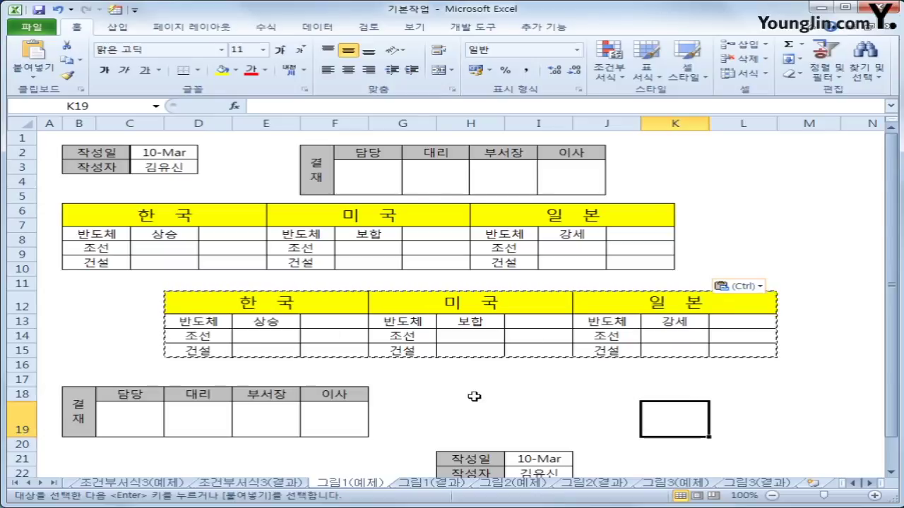
pyautogui.click(444, 484)
pyautogui.click(349, 483)
pyautogui.click(424, 483)
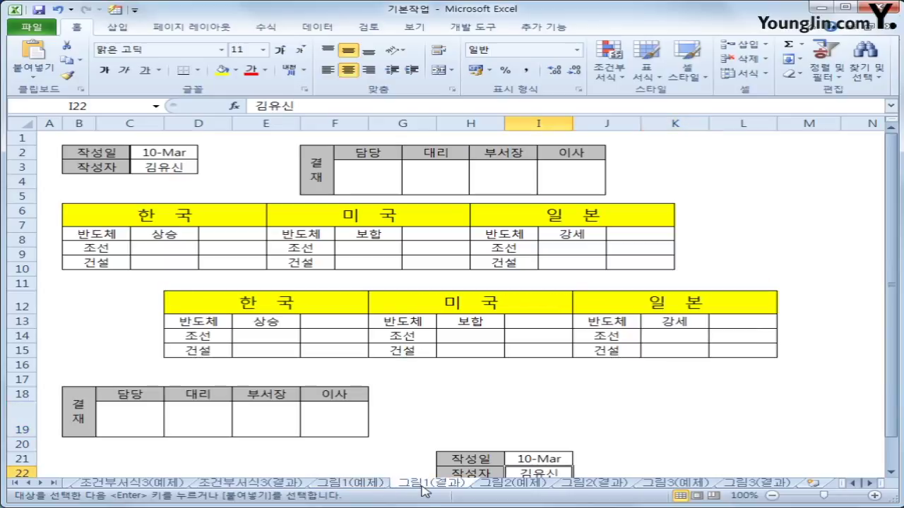
# Switch to the 그림2(예제) sheet, inspect columns A to C used by the tables, and widen column C slightly
pyautogui.click(510, 486)
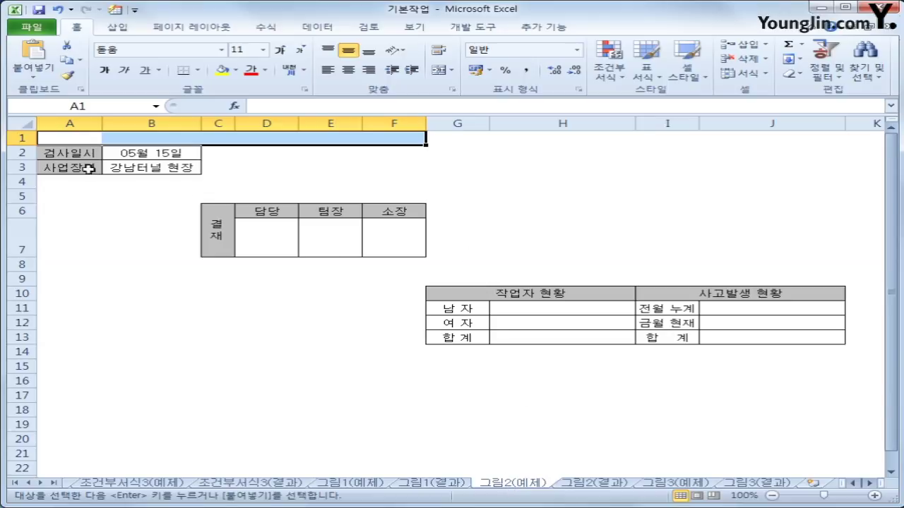
pyautogui.moveTo(84, 151); pyautogui.dragTo(171, 173)
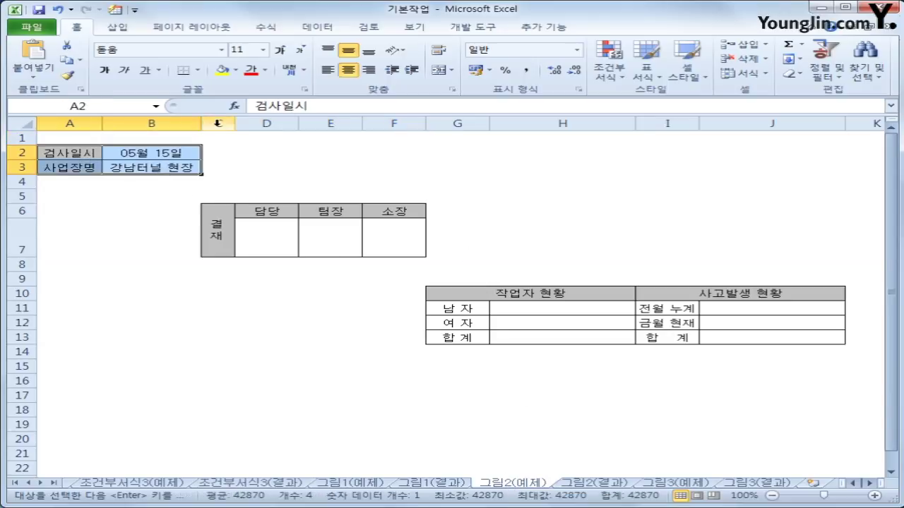
pyautogui.click(217, 122)
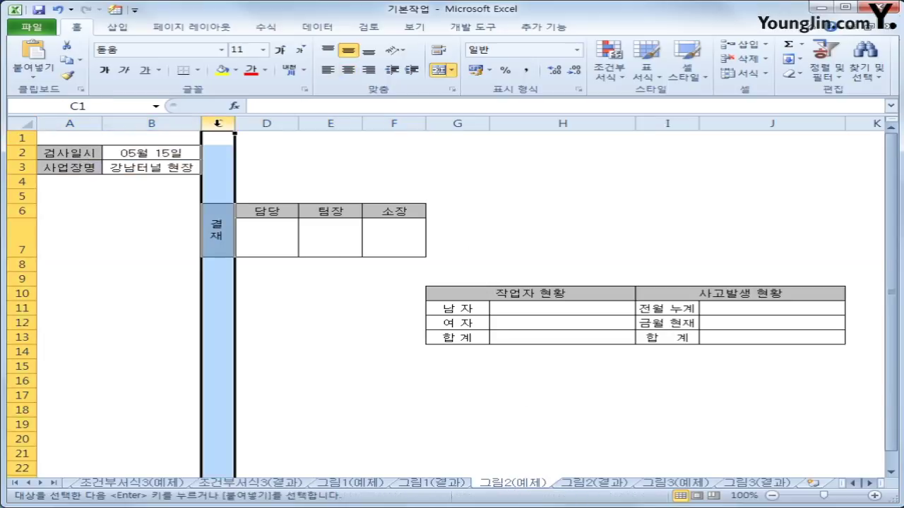
pyautogui.click(218, 229)
pyautogui.click(221, 123)
pyautogui.click(152, 122)
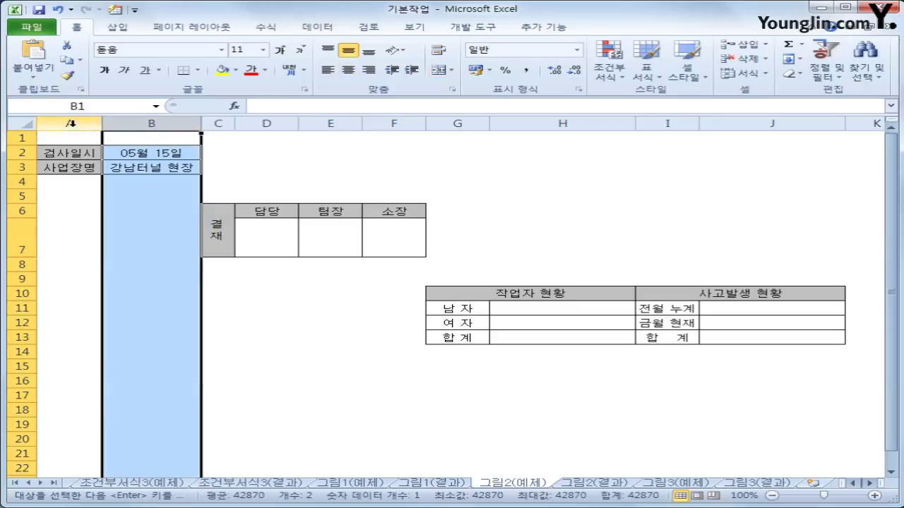
pyautogui.click(70, 123)
pyautogui.click(157, 123)
pyautogui.click(220, 123)
pyautogui.moveTo(230, 121); pyautogui.dragTo(236, 123)
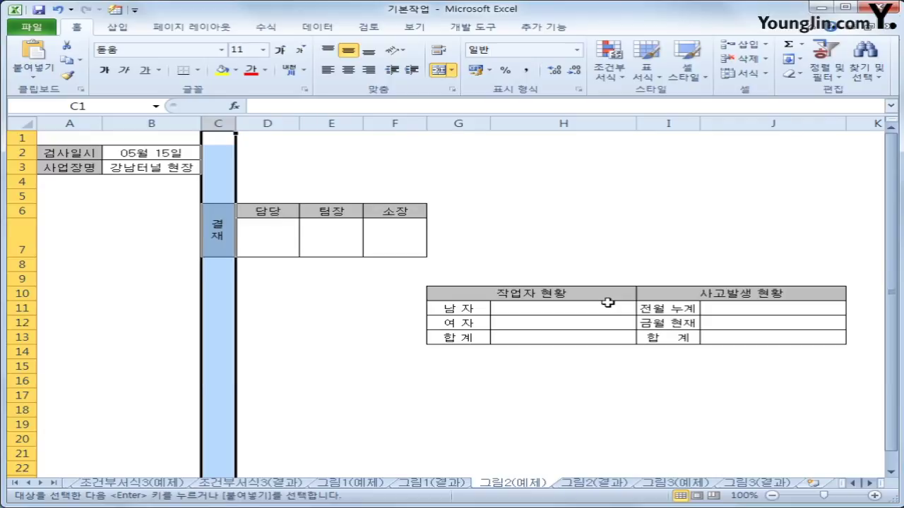
# Copy the 검사일시/사업장명 table A2:B3 and paste it as a picture at cell A15
pyautogui.moveTo(78, 154); pyautogui.dragTo(144, 167)
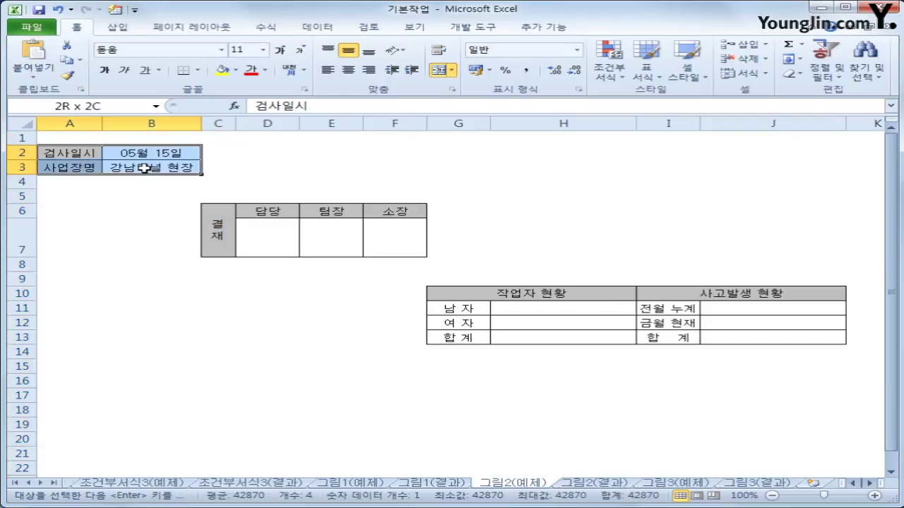
pyautogui.click(66, 61)
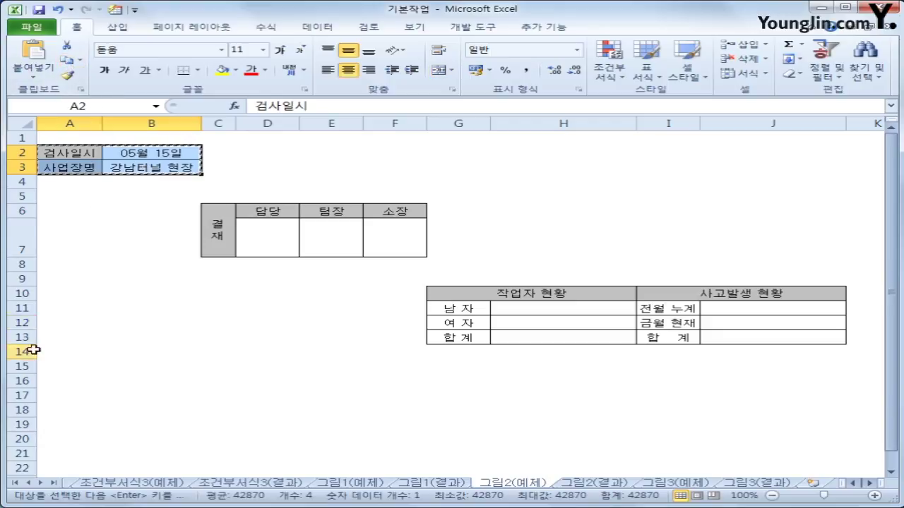
pyautogui.click(71, 370)
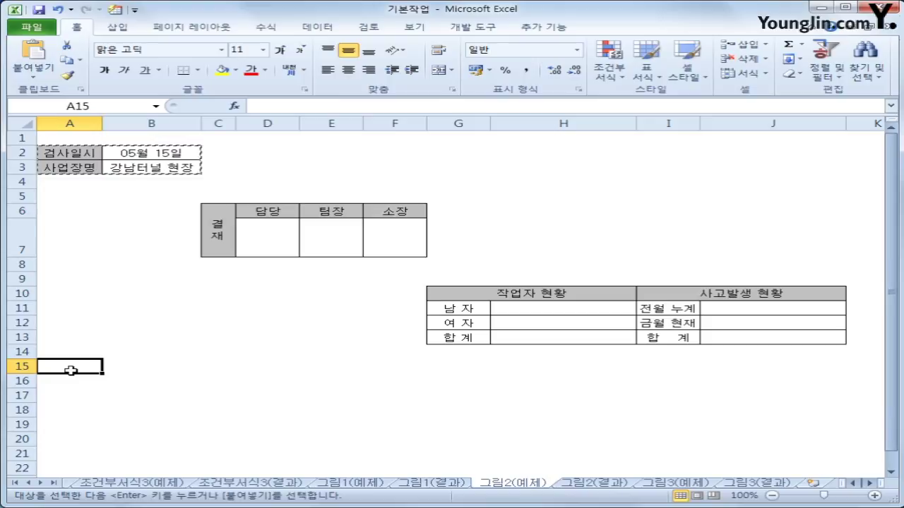
pyautogui.click(33, 71)
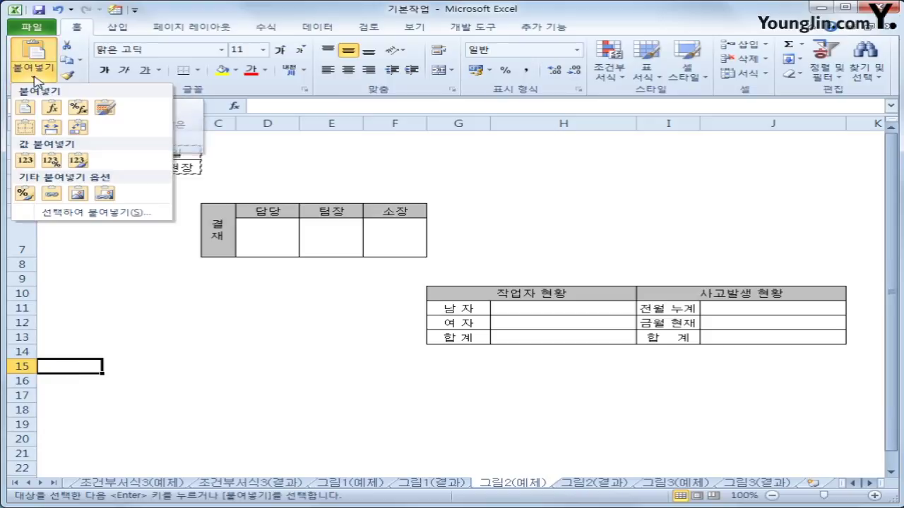
pyautogui.click(78, 195)
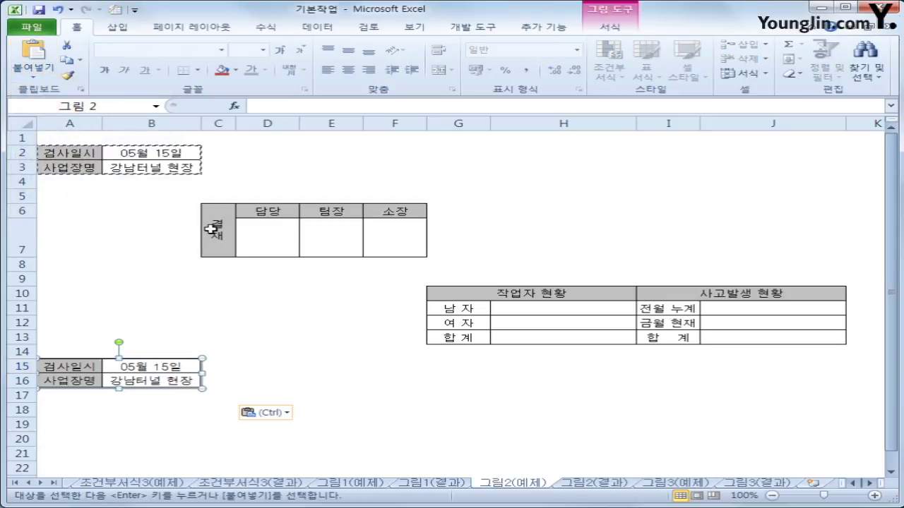
# Copy the 결재 approval table C6:F7 and paste it as a picture at cell D15
pyautogui.moveTo(210, 226); pyautogui.dragTo(378, 233)
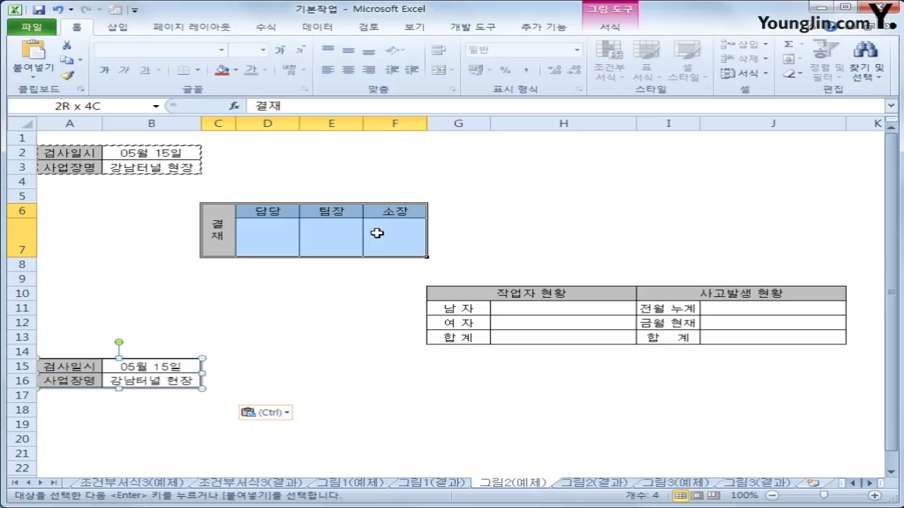
pyautogui.moveTo(377, 232); pyautogui.dragTo(377, 233)
pyautogui.click(67, 62)
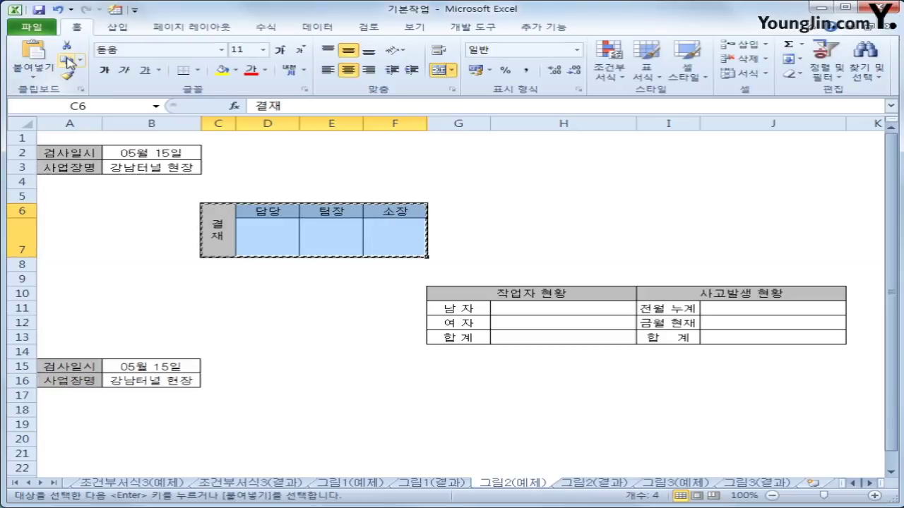
pyautogui.click(241, 363)
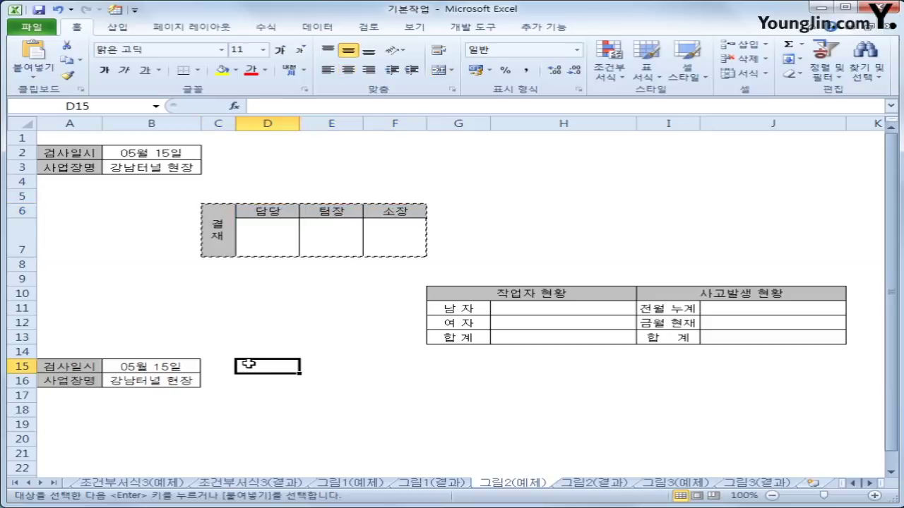
pyautogui.click(35, 76)
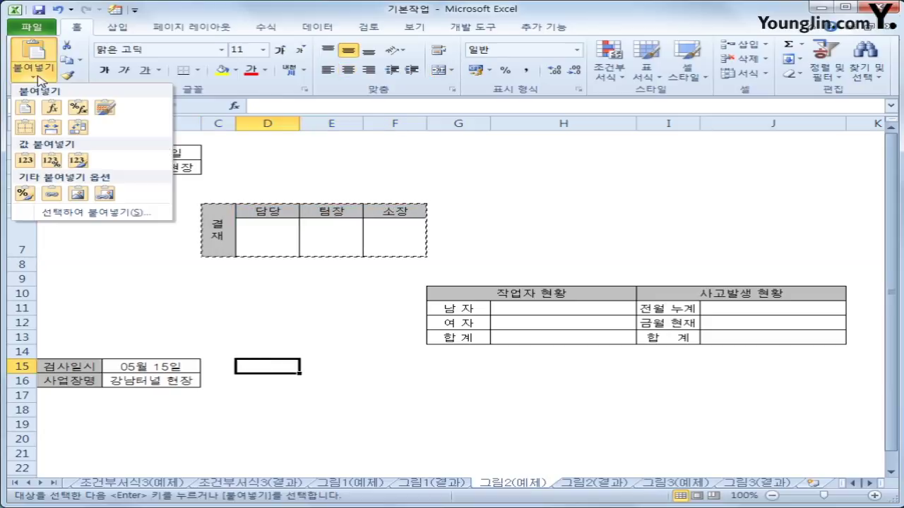
pyautogui.click(77, 194)
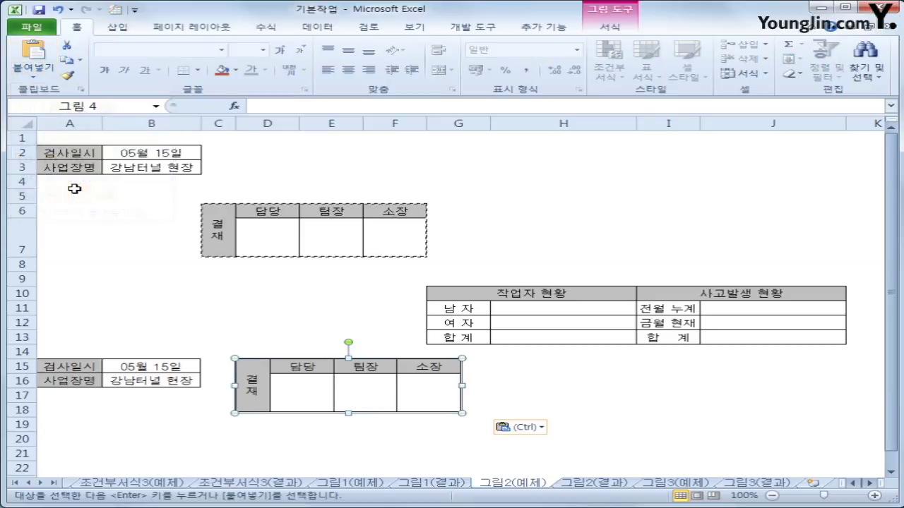
# Copy the 작업자 현황/사고발생 현황 table G10:J13 and paste it as a picture at cell A19
pyautogui.moveTo(483, 292); pyautogui.dragTo(688, 339)
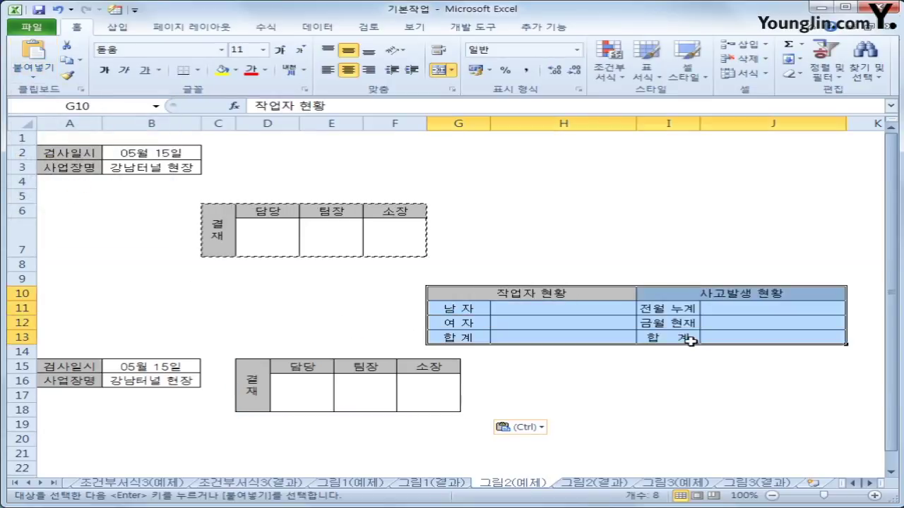
pyautogui.click(66, 61)
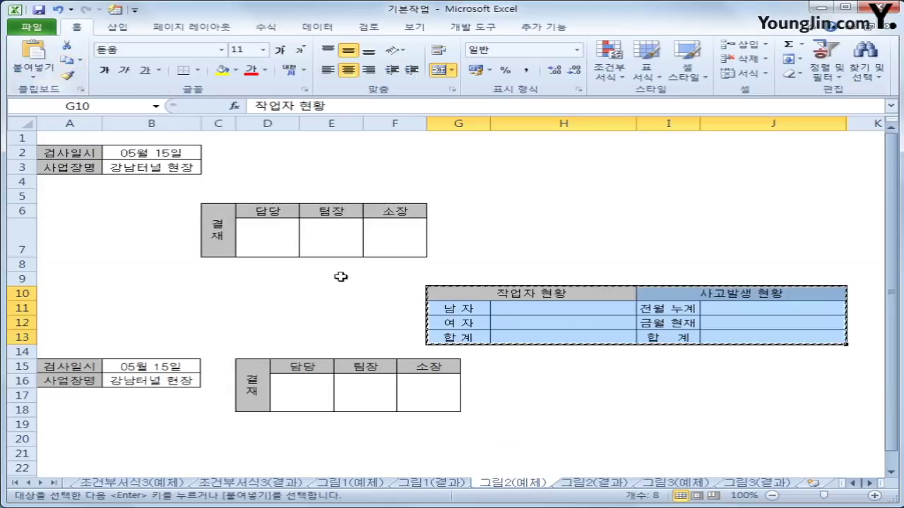
pyautogui.click(65, 426)
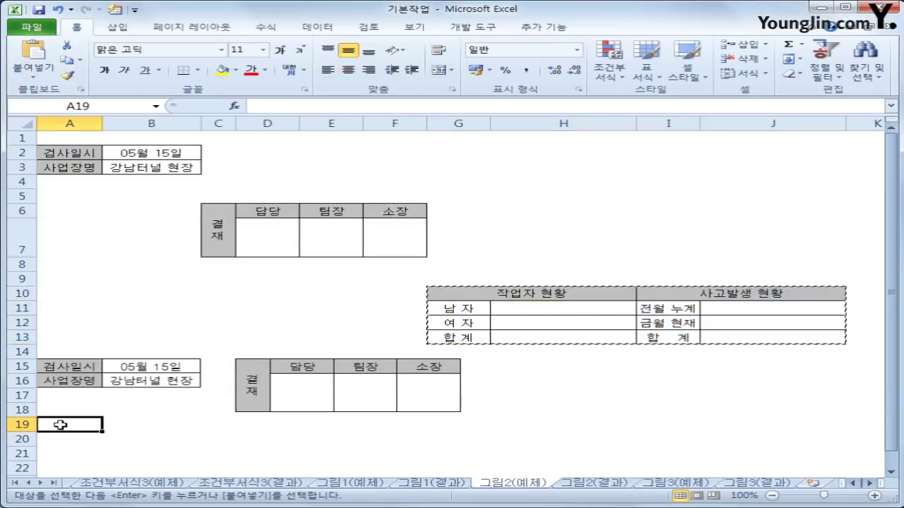
pyautogui.click(33, 76)
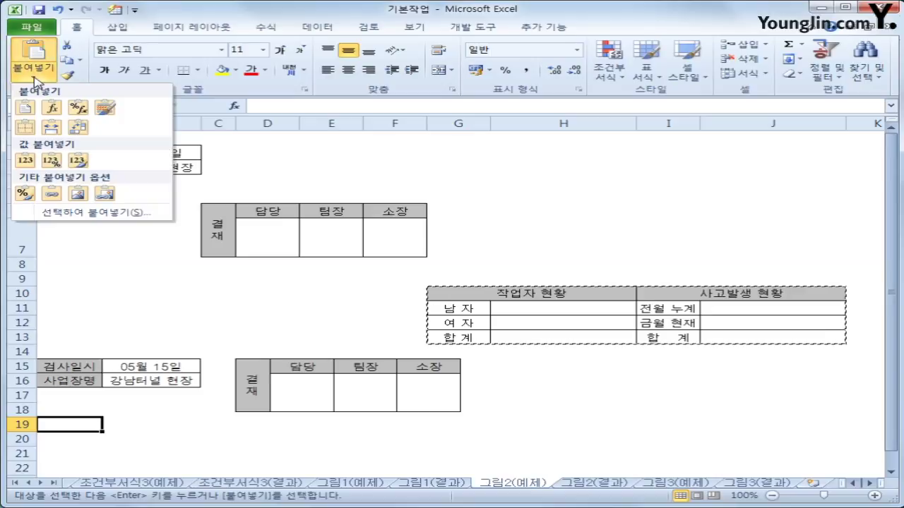
pyautogui.click(78, 197)
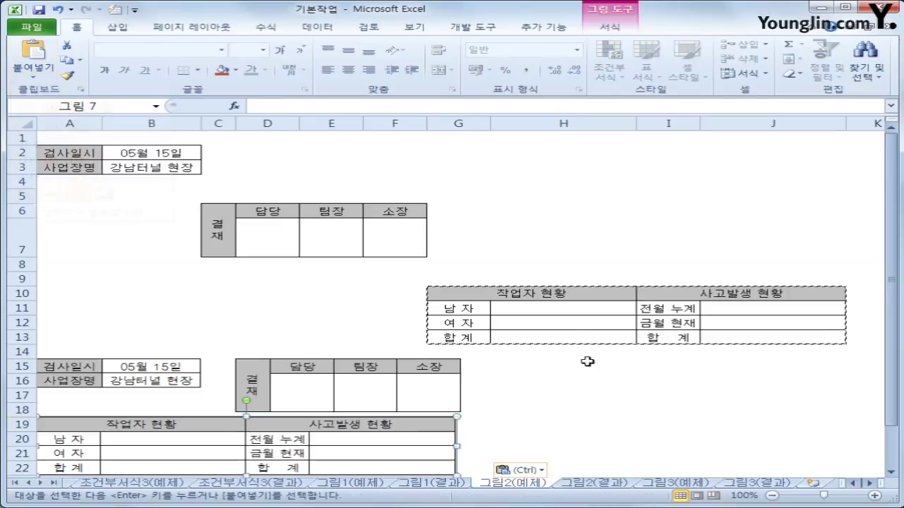
# Check the three pasted pictures and compare the sheet with the 그림2(결과) sheet
pyautogui.click(606, 433)
pyautogui.scroll(-2, 605, 432)
pyautogui.scroll(-1, 605, 430)
pyautogui.scroll(3, 597, 425)
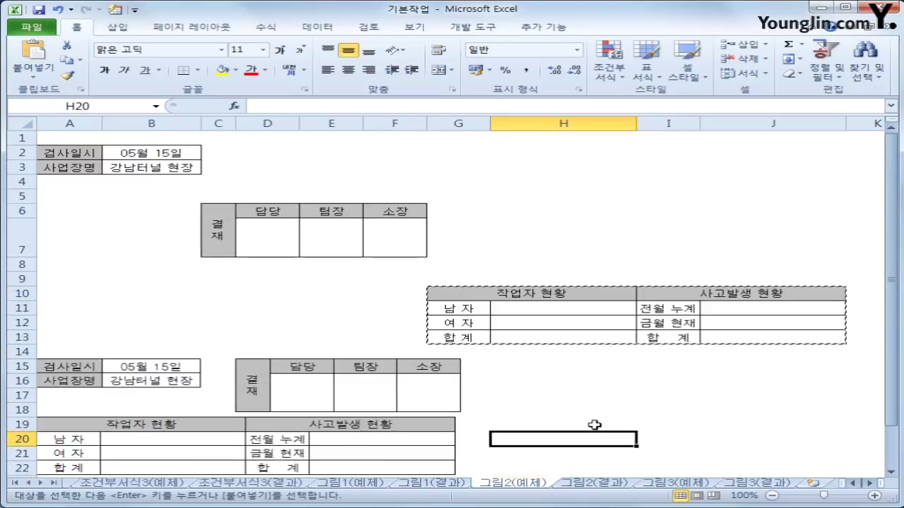
pyautogui.click(607, 488)
pyautogui.click(542, 487)
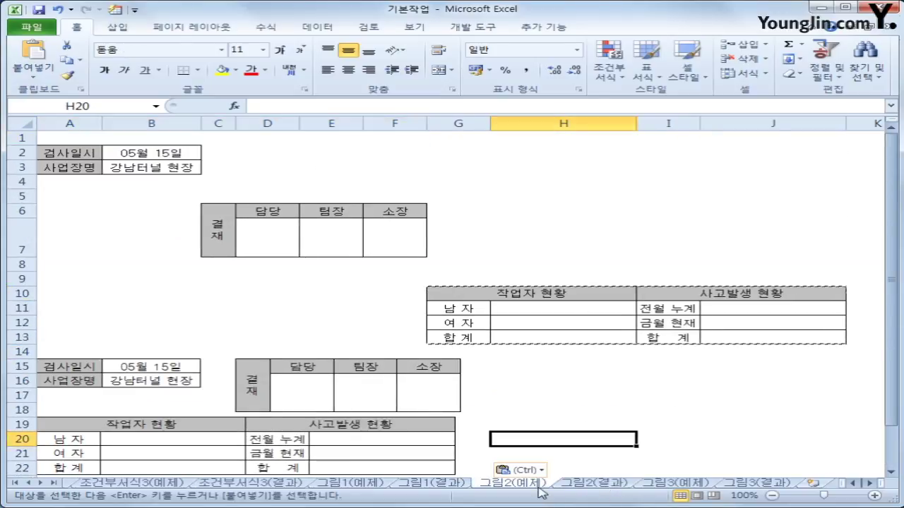
pyautogui.click(600, 485)
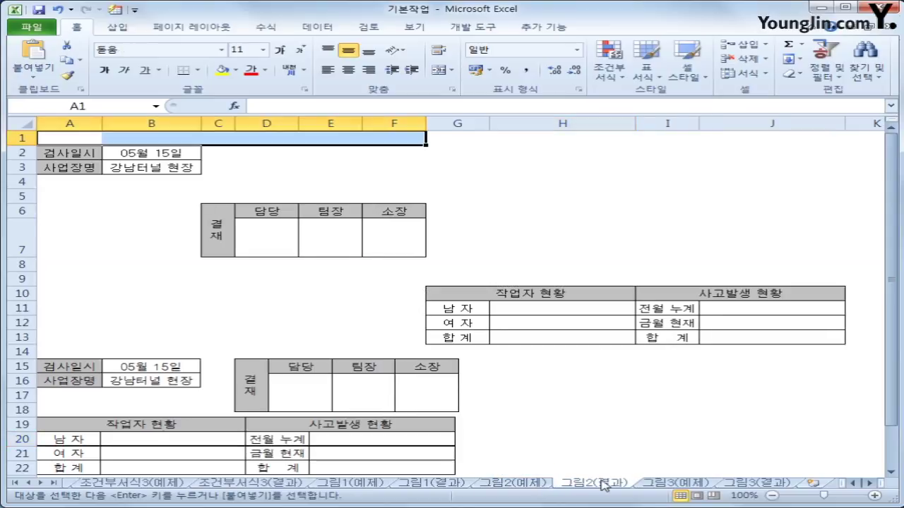
# Duplicate the 그림3(예제) sheet and enter 결재 in cell D3 of the copy
pyautogui.click(692, 486)
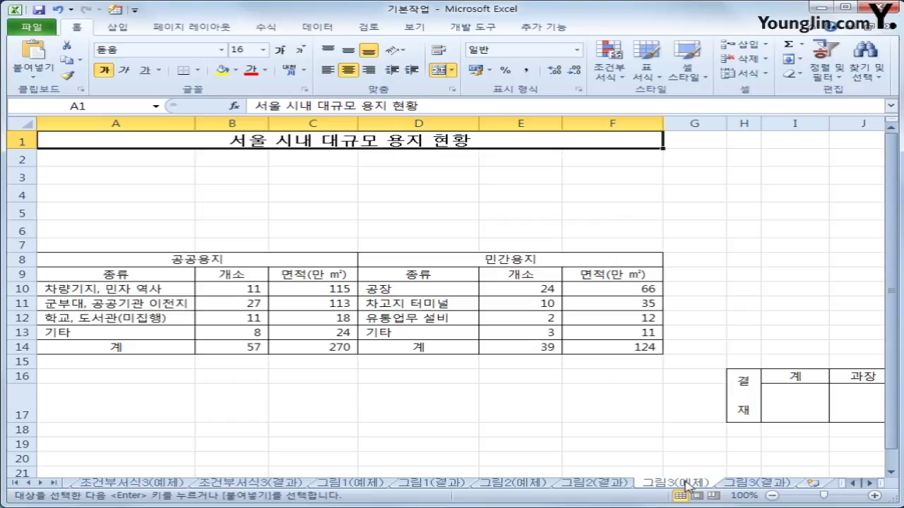
pyautogui.moveTo(706, 483); pyautogui.dragTo(740, 486)
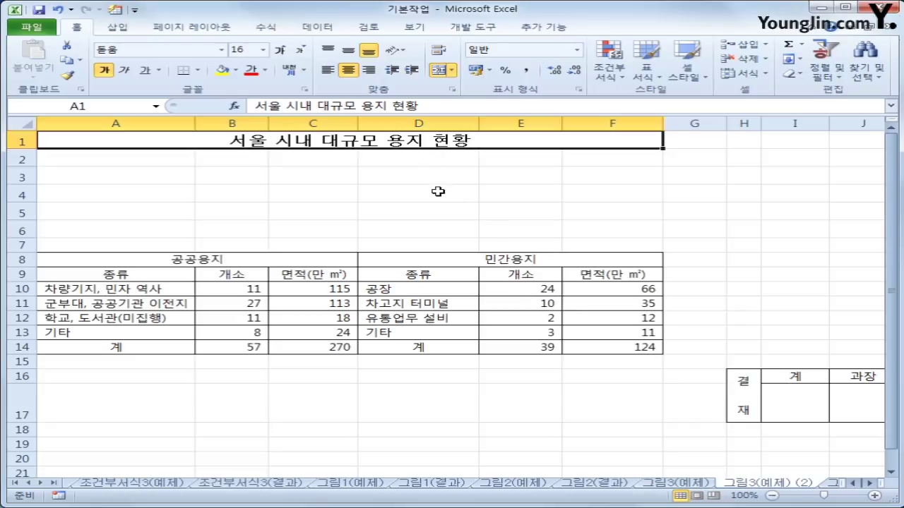
pyautogui.click(394, 183)
pyautogui.write('ruf')
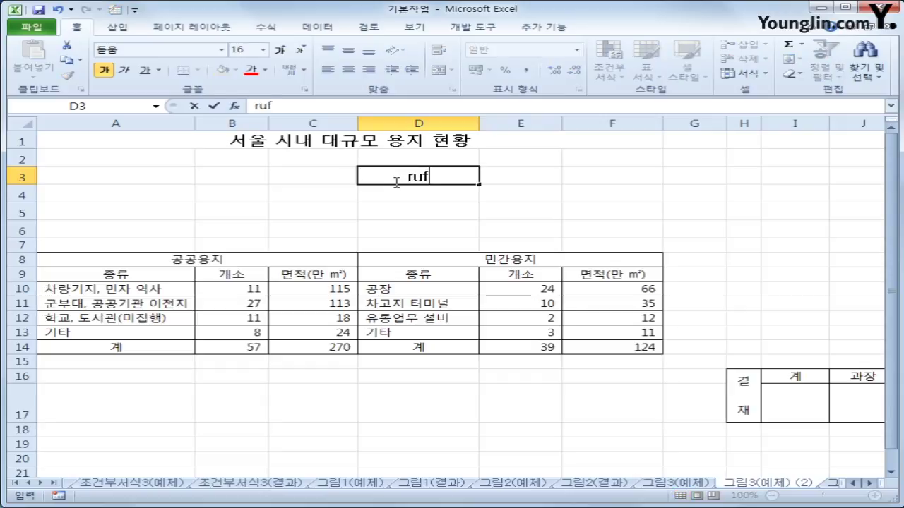
pyautogui.press('BackSpace')
pyautogui.press('BackSpace')
pyautogui.press('BackSpace')
pyautogui.write('결재')
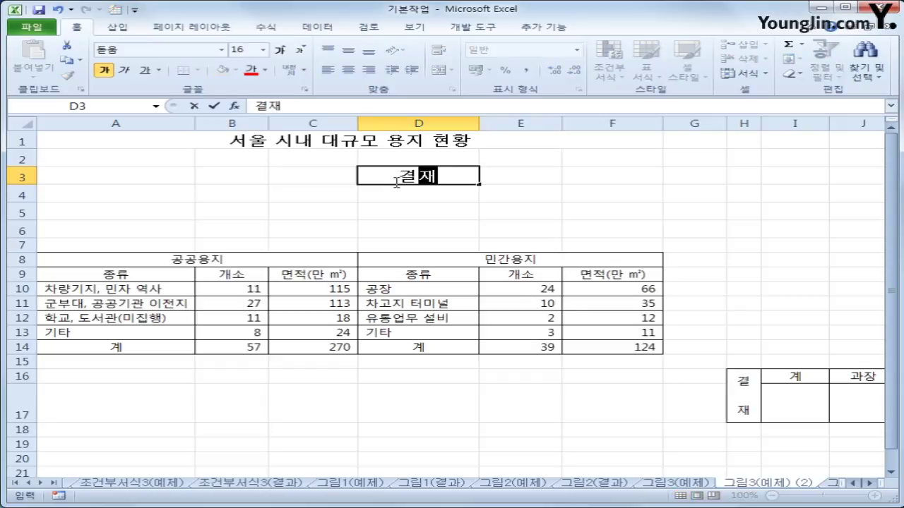
# Enter the approval headings 계 in cell E3 and 과장 in cell F3
pyautogui.press('Tab')
pyautogui.write('계')
pyautogui.press('Return')
pyautogui.write('ㄱ')
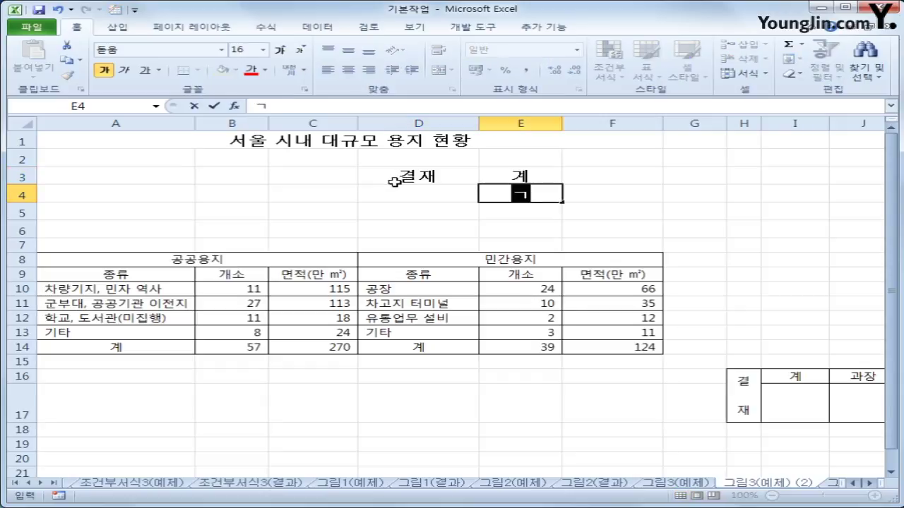
pyautogui.press('Escape')
pyautogui.press('Up')
pyautogui.press('Right')
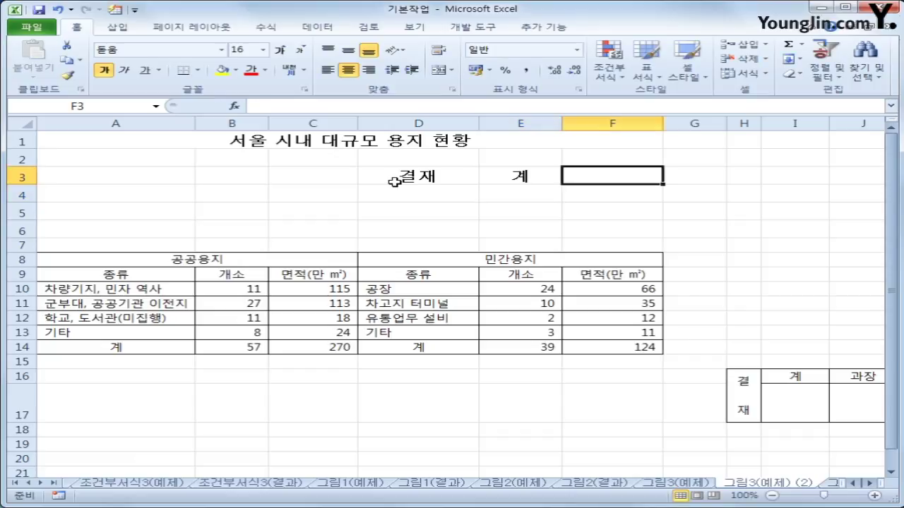
pyautogui.write('과장')
pyautogui.press('Tab')
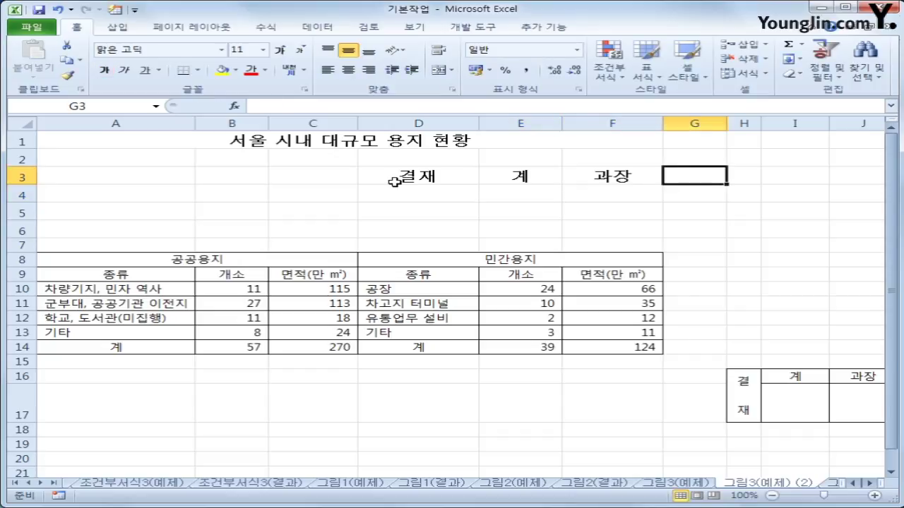
# Enter the approval headings 국장 in cell G3 and 사장 in cell H3
pyautogui.write('ㄱ')
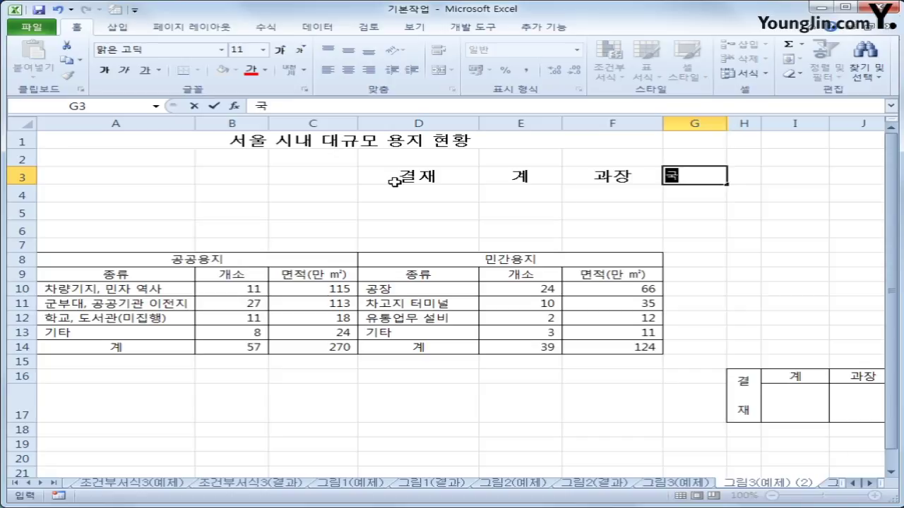
pyautogui.write('장')
pyautogui.press('Tab')
pyautogui.write('사')
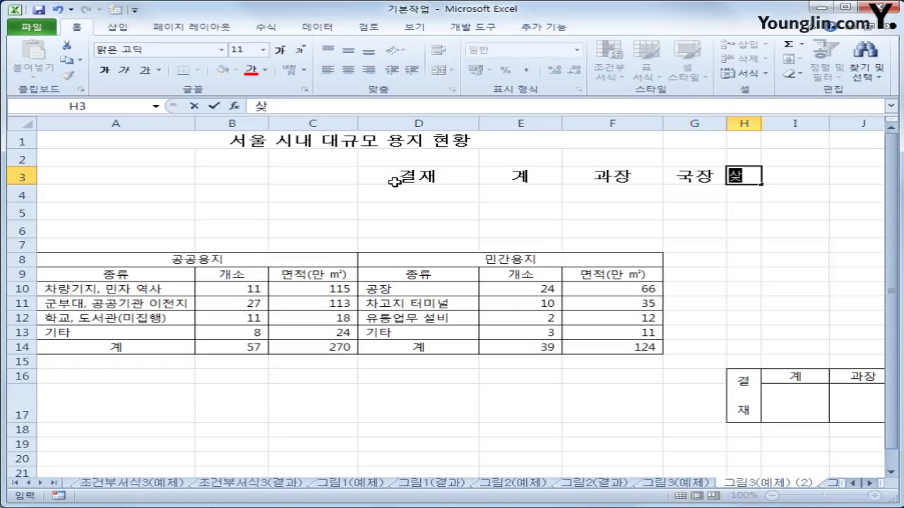
pyautogui.write('장')
pyautogui.press('Return')
# Narrow column D to a width of about 4.38 and set columns E to H to a width of 8
pyautogui.click(395, 181)
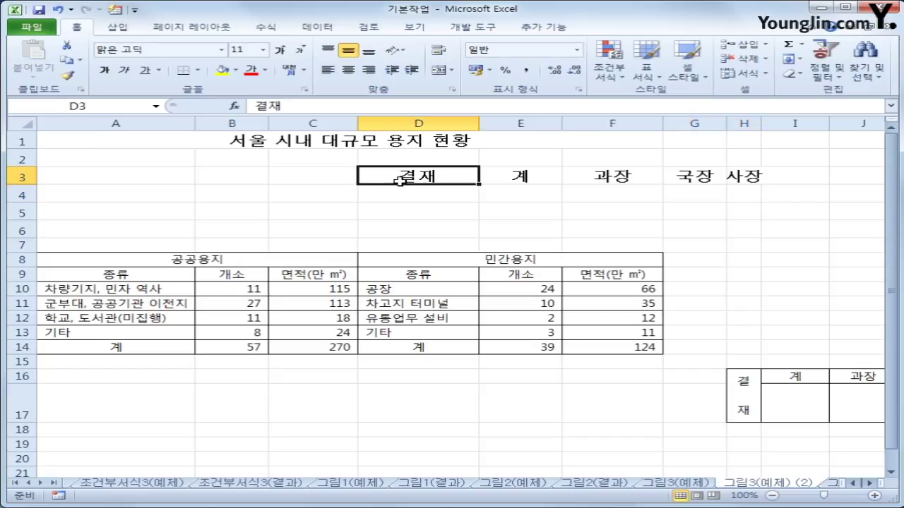
pyautogui.moveTo(481, 124); pyautogui.dragTo(393, 126)
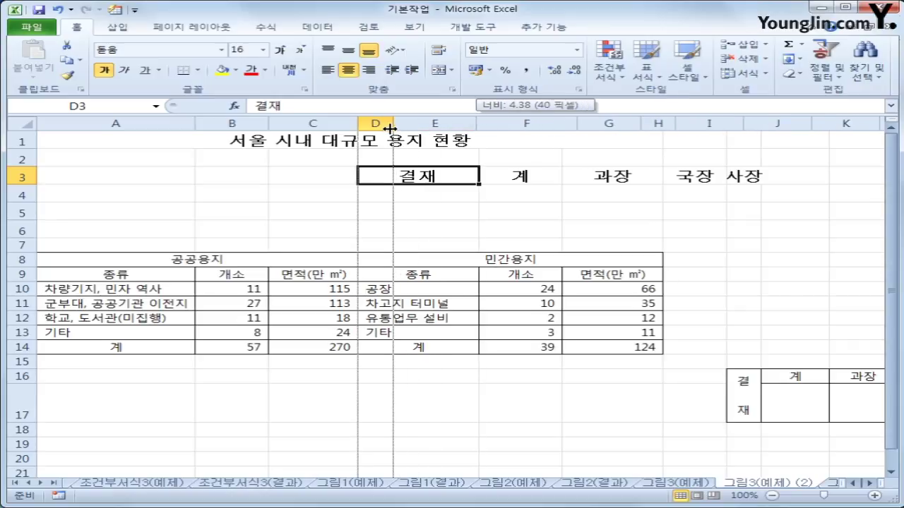
pyautogui.moveTo(444, 176); pyautogui.dragTo(649, 176)
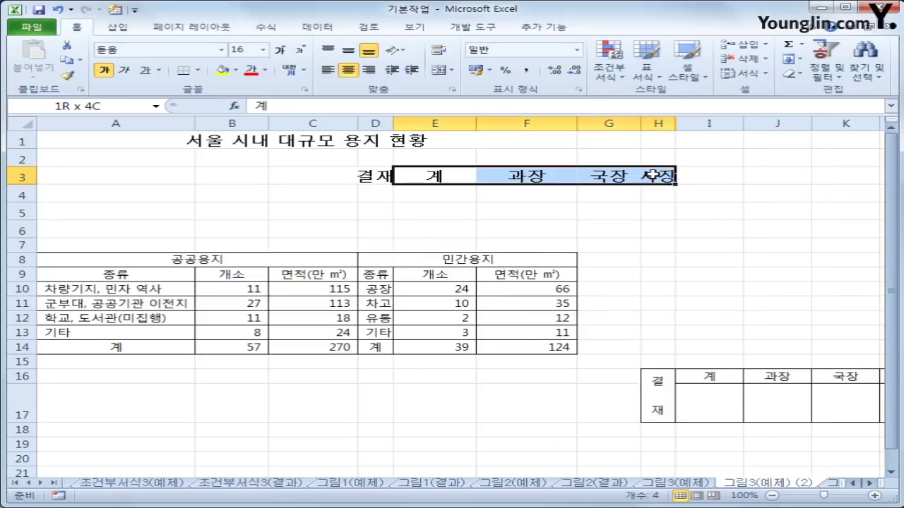
pyautogui.moveTo(434, 124); pyautogui.dragTo(656, 126)
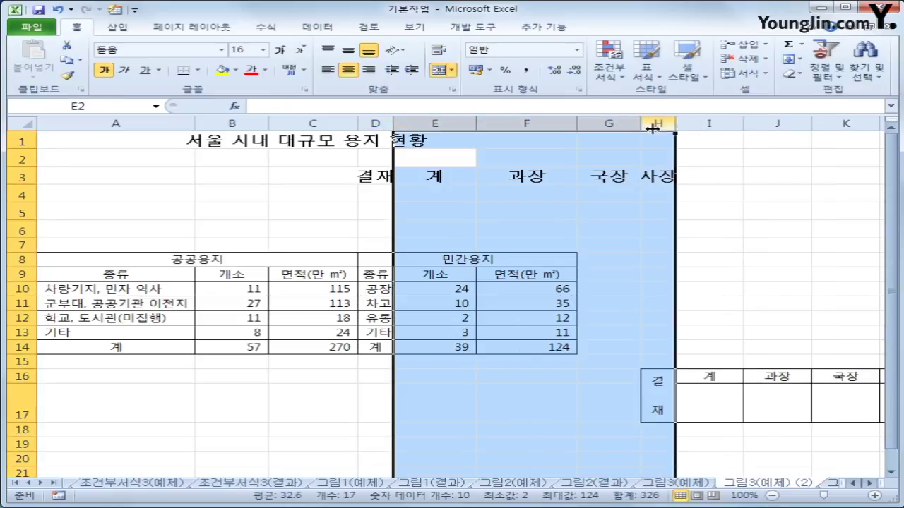
pyautogui.rightClick(593, 125)
pyautogui.click(684, 281)
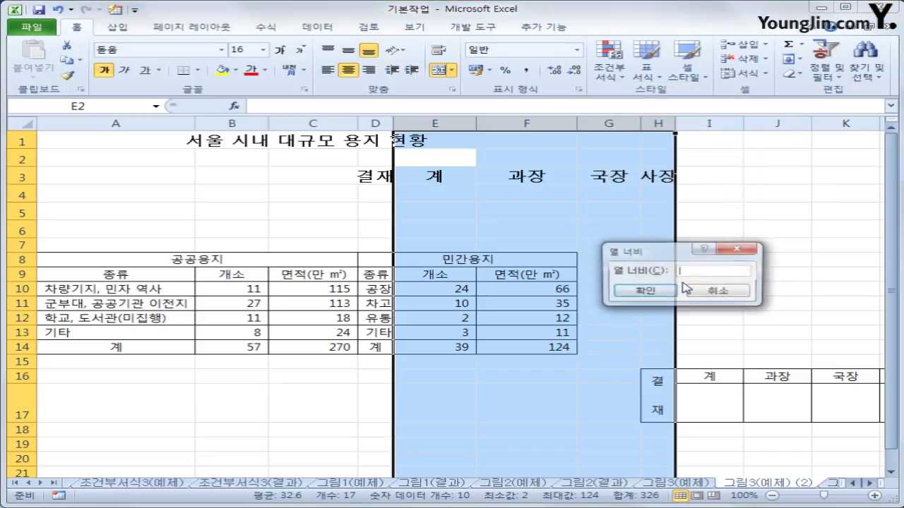
pyautogui.write('8')
pyautogui.press('Return')
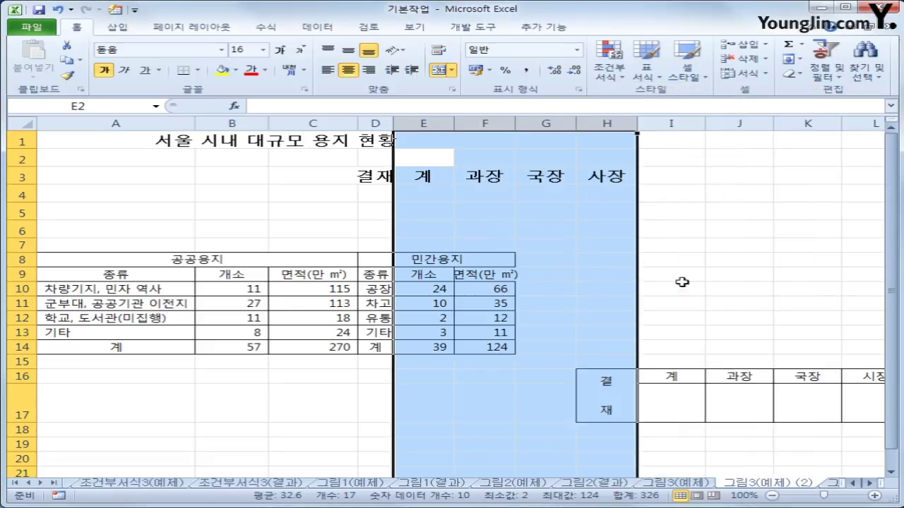
# Apply all borders to the approval table in D3:H4 of the sheet copy
pyautogui.click(367, 194)
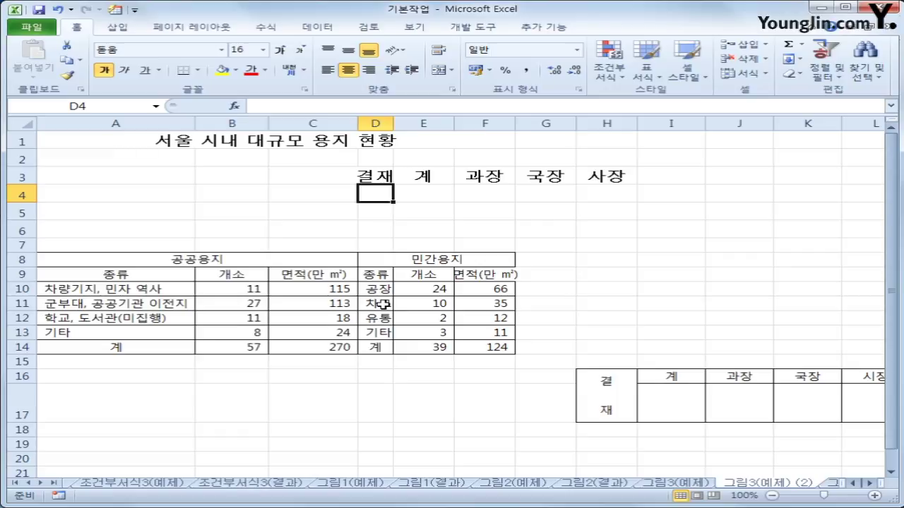
pyautogui.moveTo(384, 177); pyautogui.dragTo(602, 198)
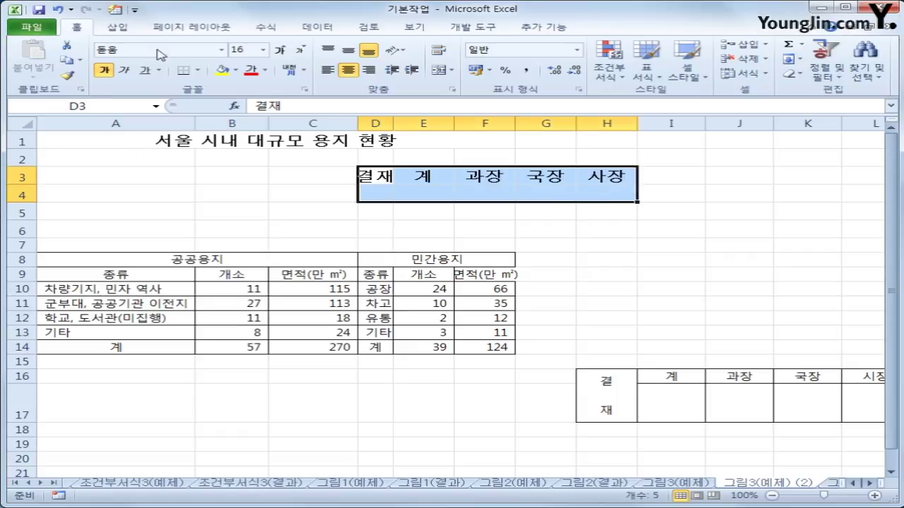
pyautogui.click(200, 70)
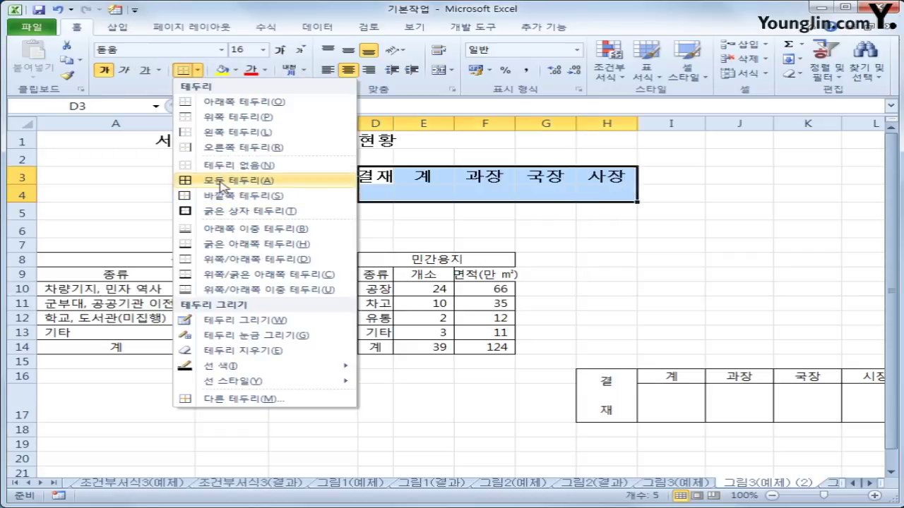
pyautogui.click(233, 178)
pyautogui.click(438, 188)
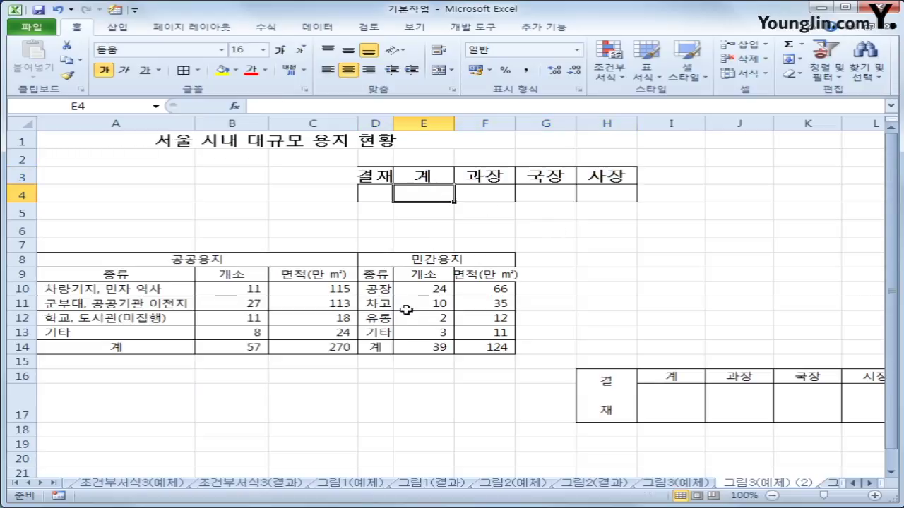
pyautogui.click(379, 263)
pyautogui.click(461, 275)
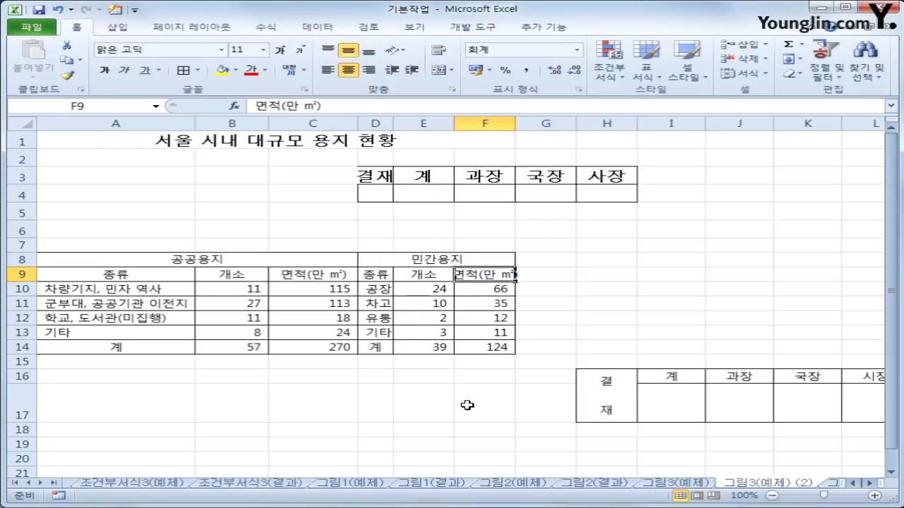
# Reduce the font size of the approval table in D3:H4 to 12
pyautogui.click(369, 195)
pyautogui.click(394, 123)
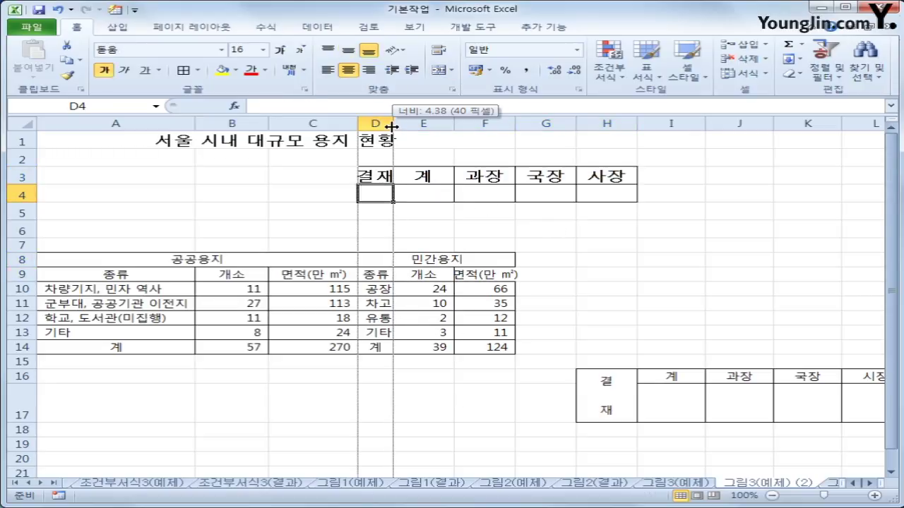
pyautogui.moveTo(379, 177); pyautogui.dragTo(606, 195)
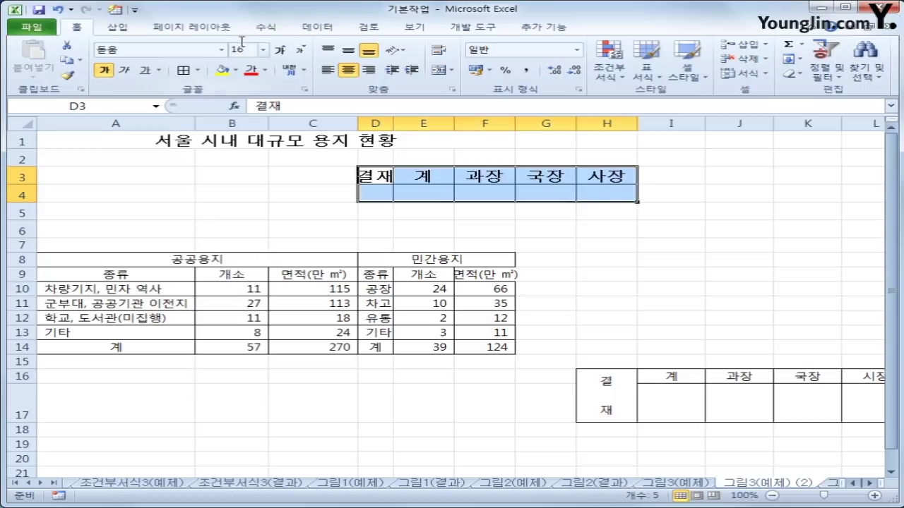
pyautogui.click(301, 51)
pyautogui.click(300, 51)
pyautogui.click(301, 51)
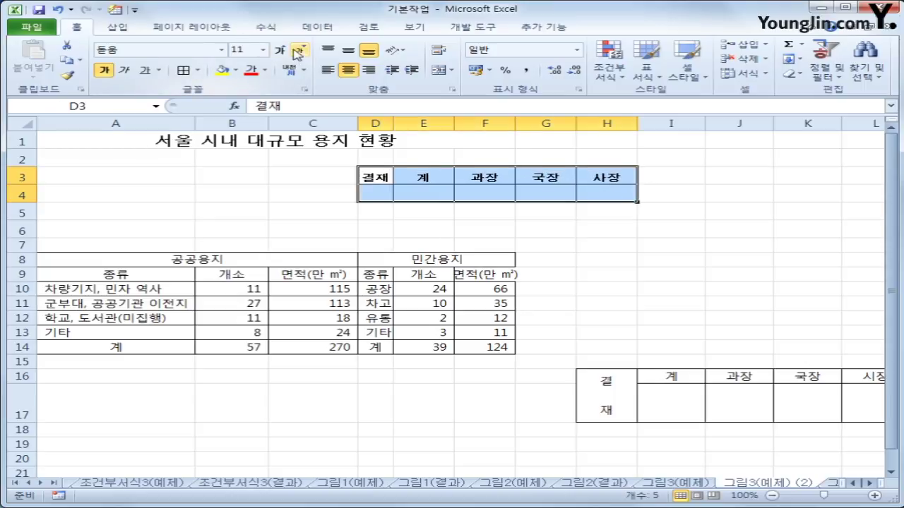
# Increase the height of row 4 to about three times its size to make room for signatures
pyautogui.click(22, 193)
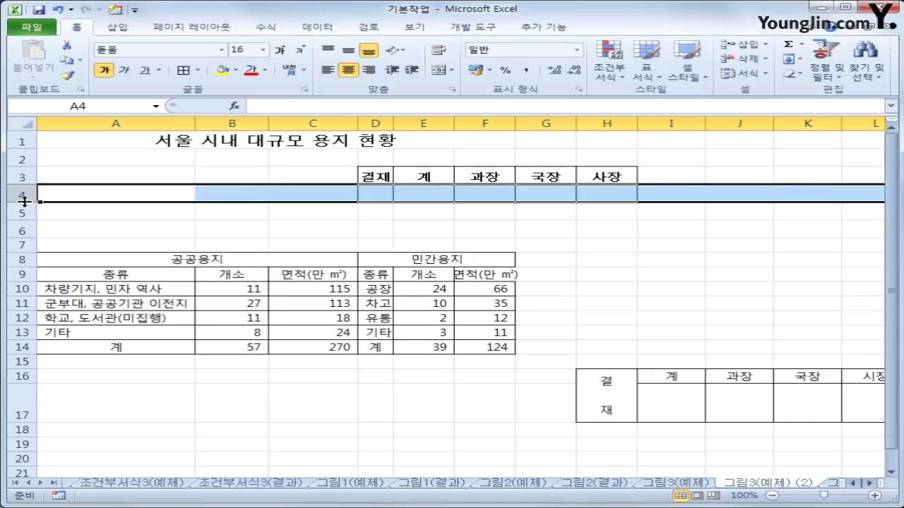
pyautogui.moveTo(23, 201); pyautogui.dragTo(33, 238)
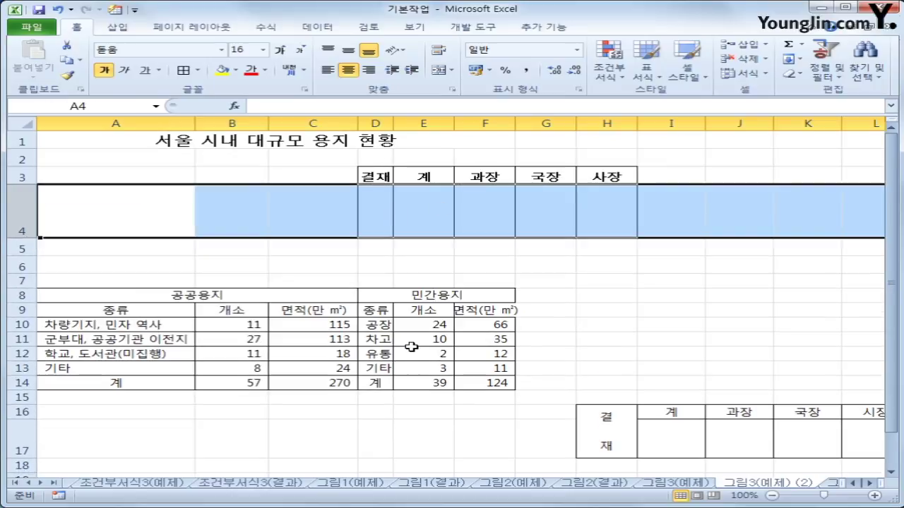
pyautogui.click(413, 346)
# Merge and center D3:D4 and wrap the 결재 heading within the merged cell
pyautogui.moveTo(375, 176); pyautogui.dragTo(375, 212)
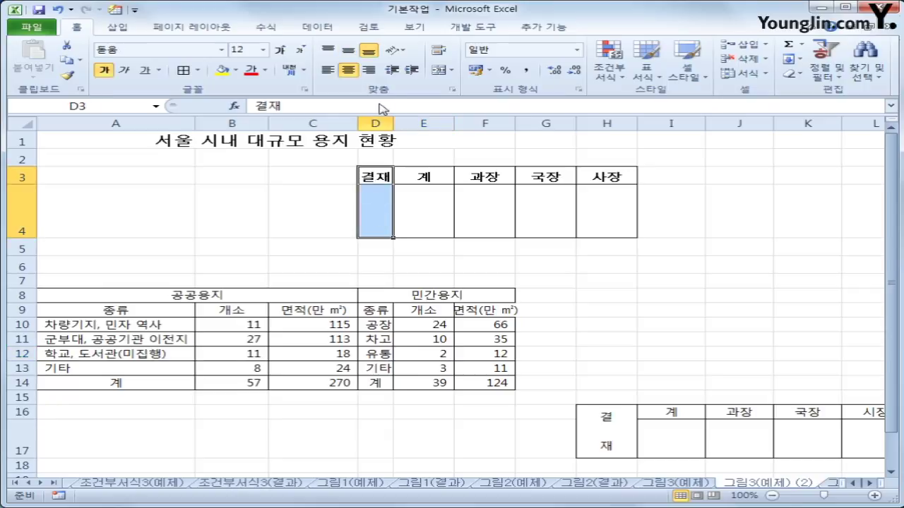
pyautogui.click(442, 71)
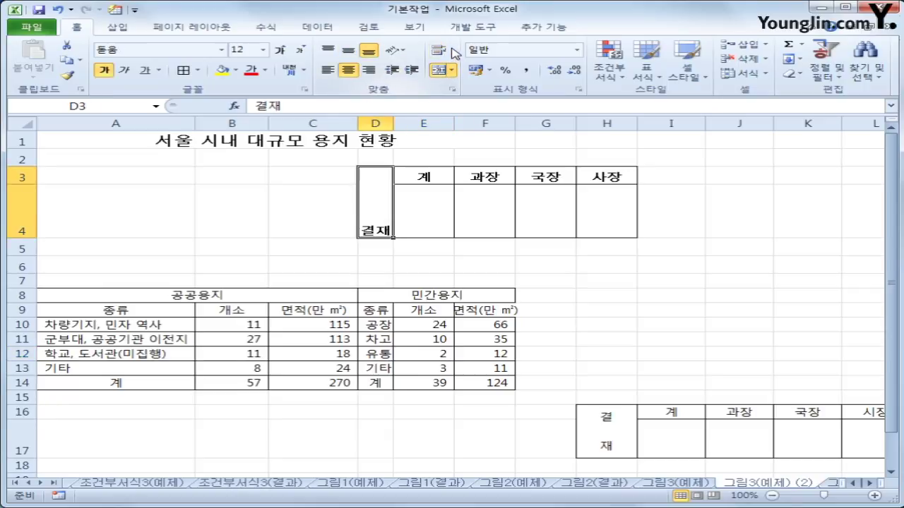
pyautogui.click(447, 52)
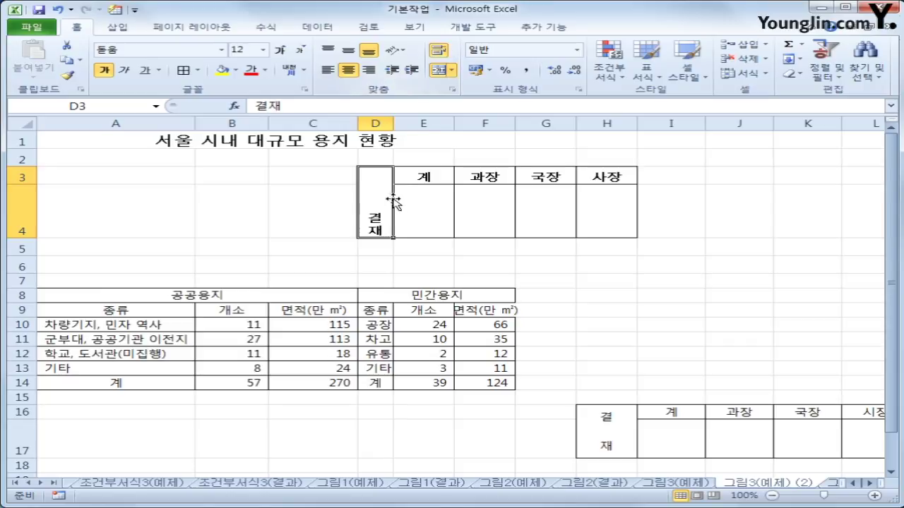
# Center the 결재 text vertically in the merged cell D3:D4
pyautogui.rightClick(367, 207)
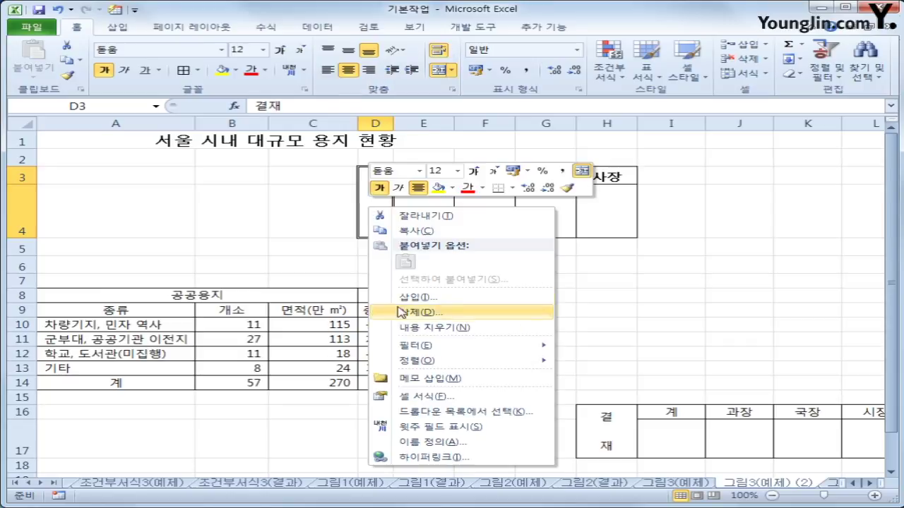
pyautogui.click(406, 398)
pyautogui.click(297, 140)
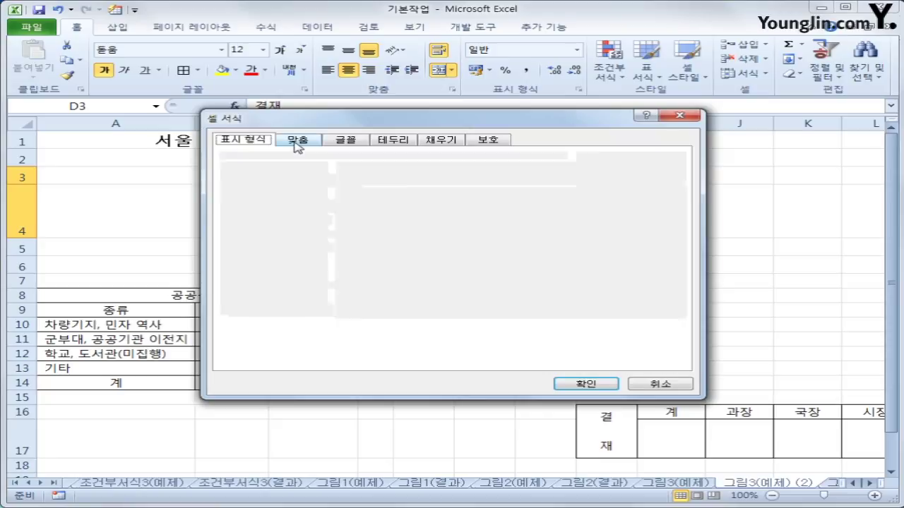
pyautogui.click(595, 212)
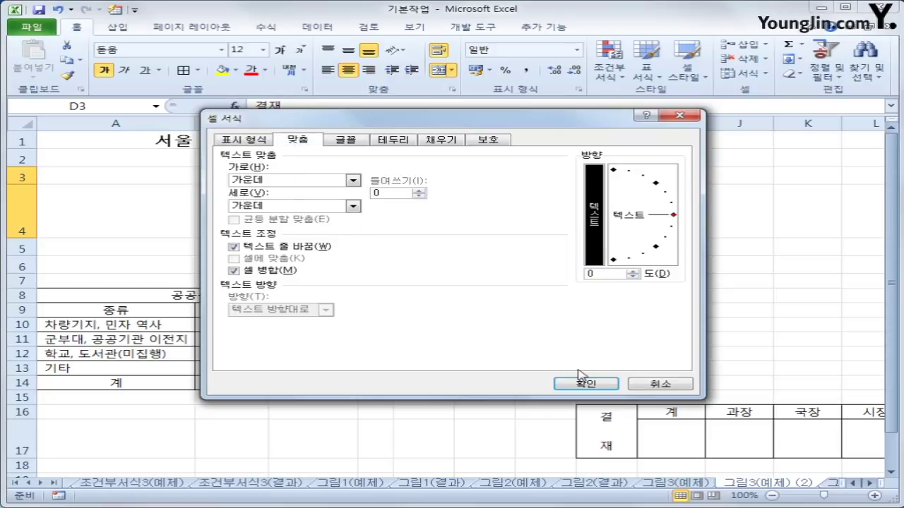
pyautogui.click(584, 384)
# Examine the column widths of the 민간용지 table in D8:F14 against the approval table in D3:H4
pyautogui.click(601, 296)
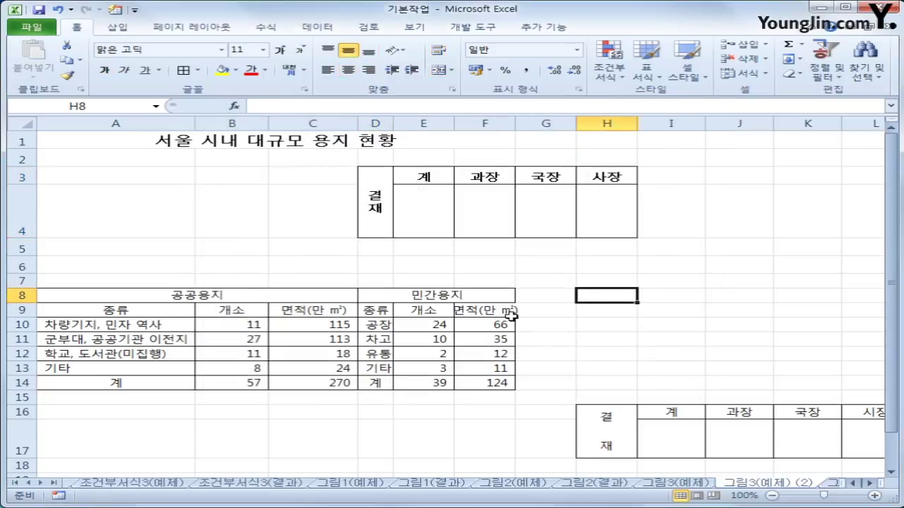
pyautogui.click(505, 224)
pyautogui.moveTo(372, 295); pyautogui.dragTo(484, 383)
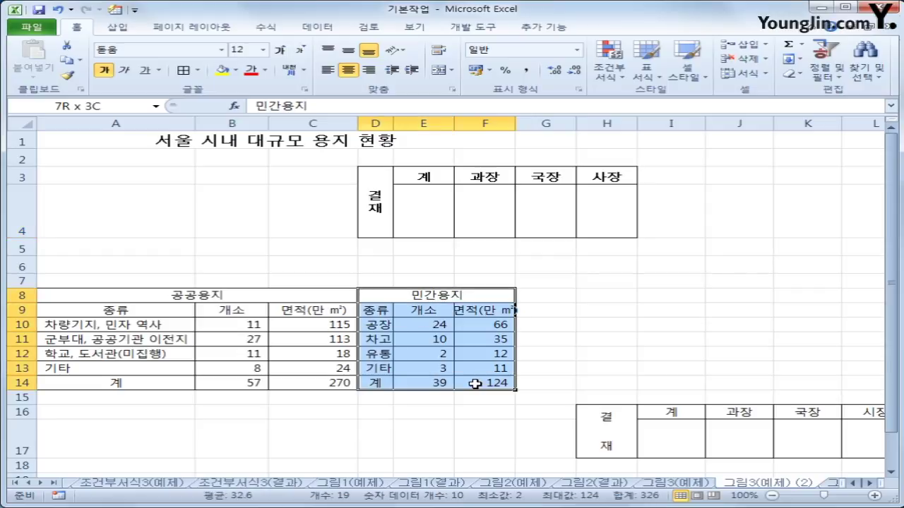
pyautogui.click(697, 356)
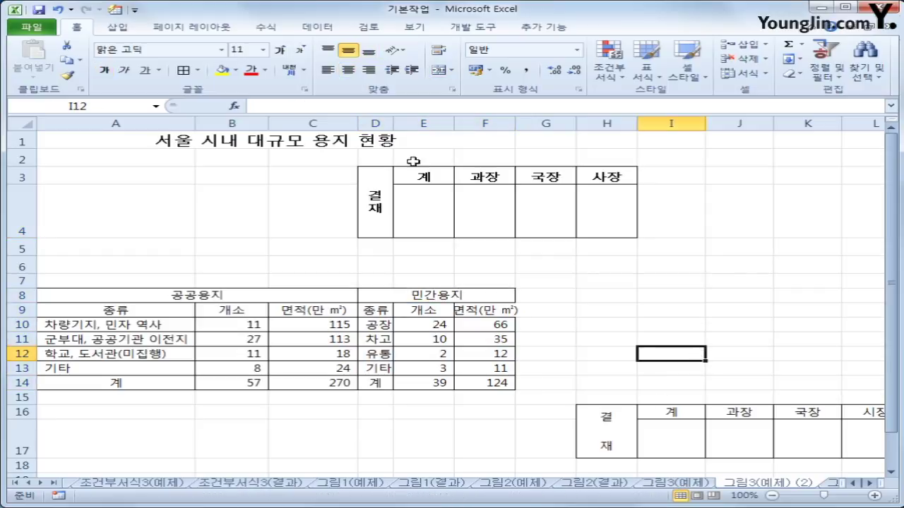
pyautogui.moveTo(380, 208); pyautogui.dragTo(604, 226)
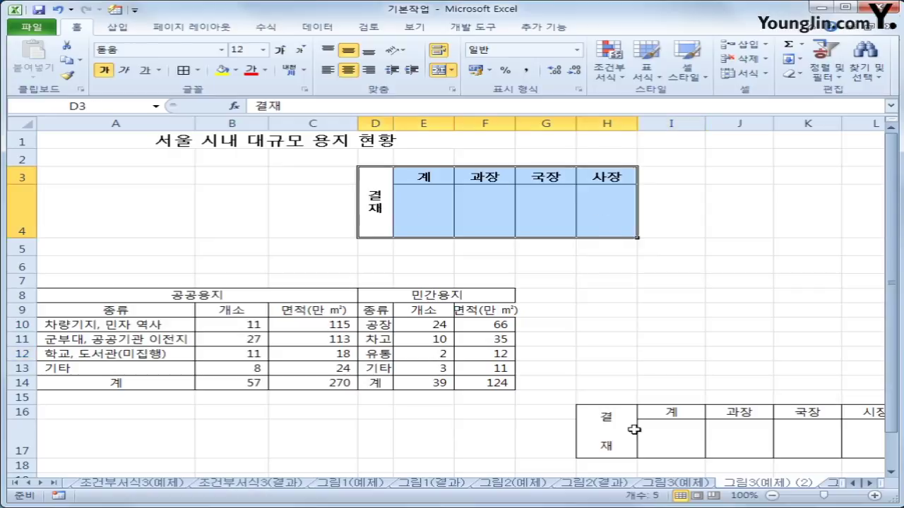
# Copy the approval table in H16:L17 on the 그림3(예제) sheet
pyautogui.click(674, 484)
pyautogui.click(672, 428)
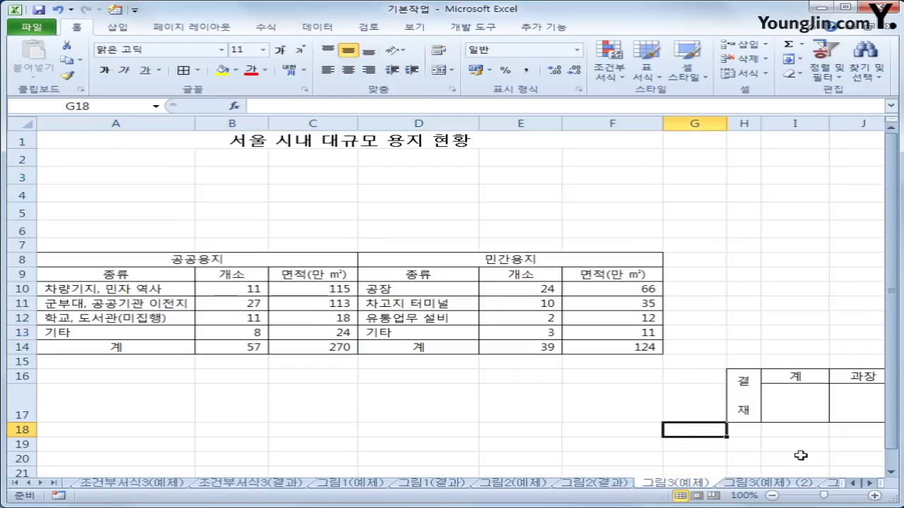
pyautogui.click(747, 385)
pyautogui.moveTo(747, 385); pyautogui.dragTo(822, 401)
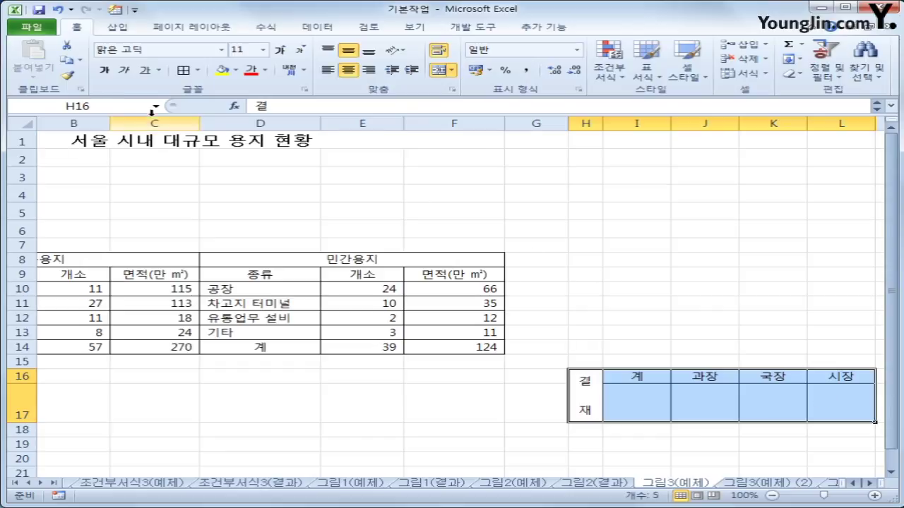
pyautogui.click(68, 62)
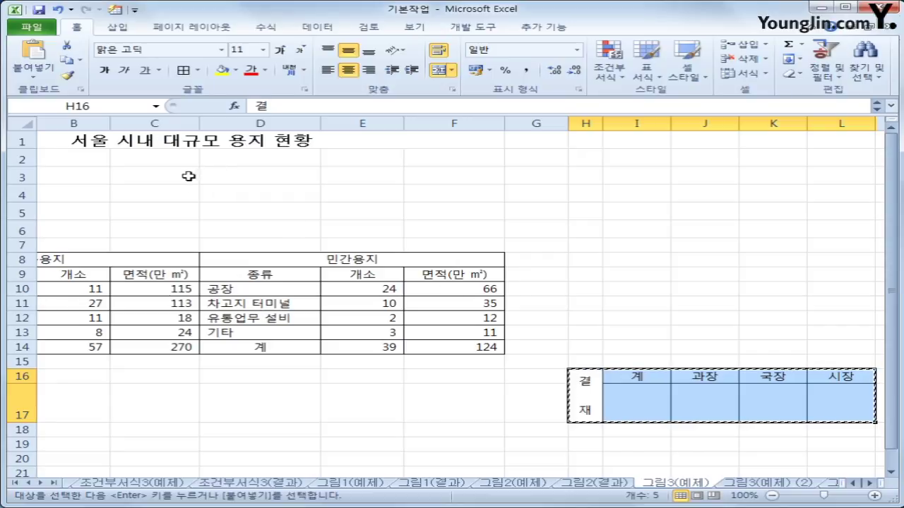
# Paste the copied approval table as a linked picture at cell D4, above the 민간용지 table
pyautogui.click(234, 191)
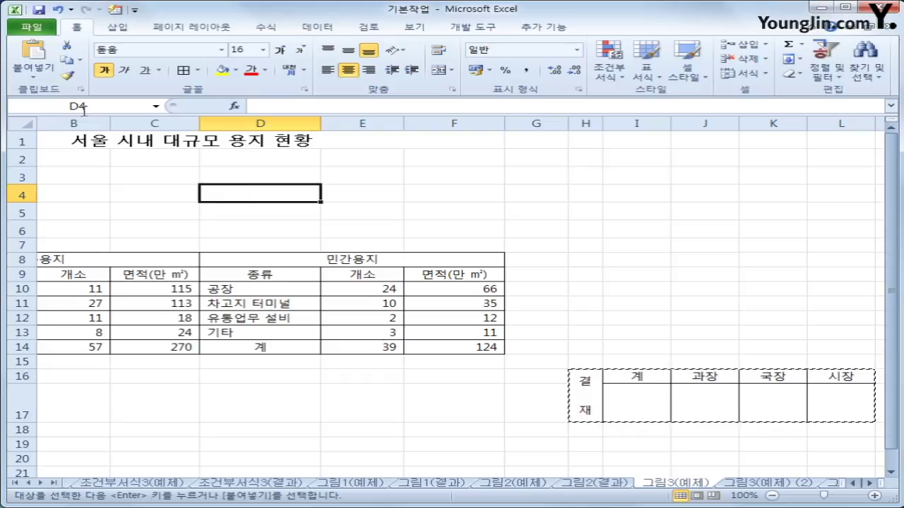
pyautogui.click(33, 70)
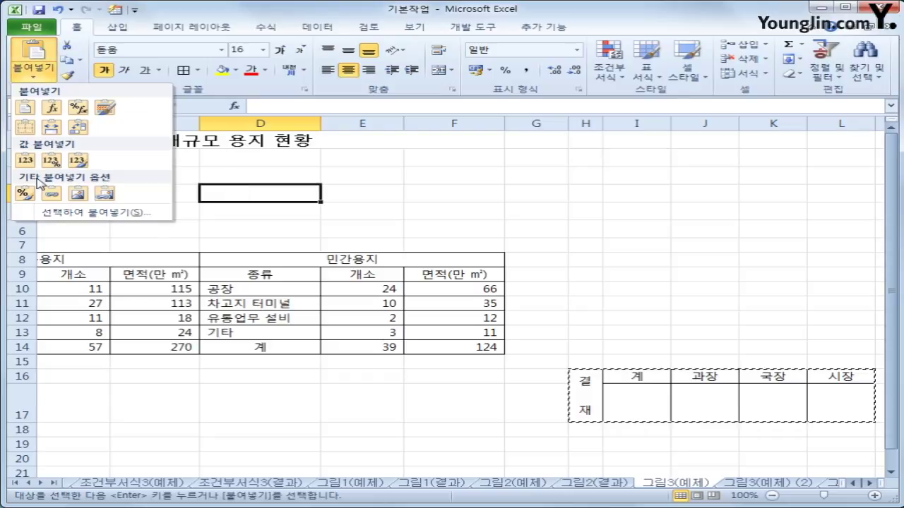
pyautogui.click(104, 194)
pyautogui.click(696, 272)
pyautogui.click(507, 227)
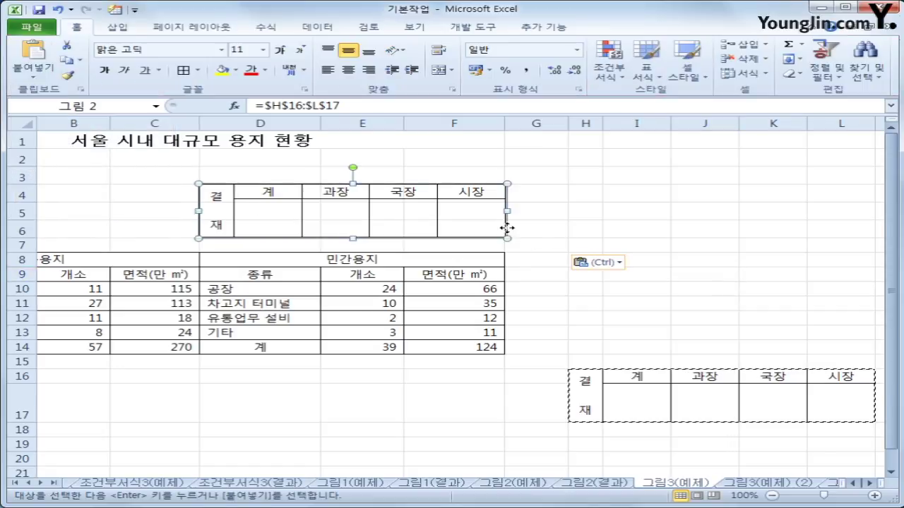
pyautogui.click(678, 394)
pyautogui.click(415, 234)
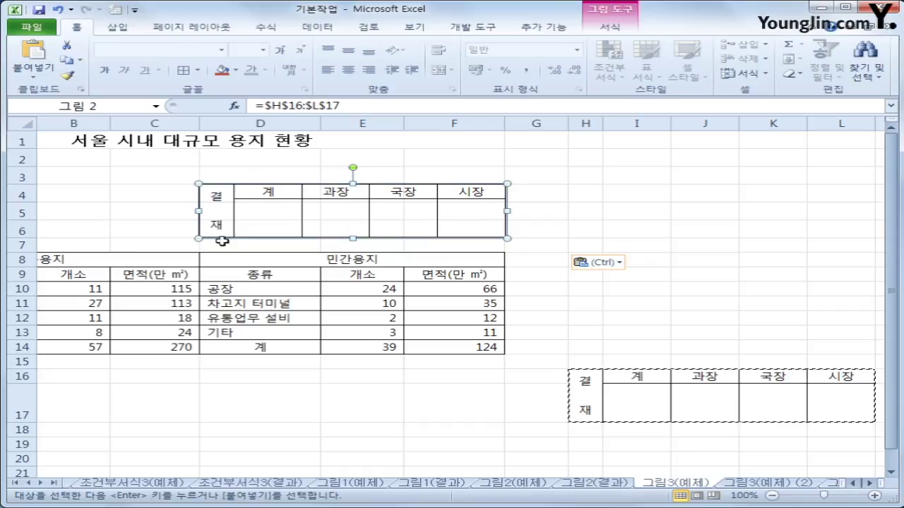
# Change the source table's heading in cell I16 to 담당
pyautogui.click(651, 345)
pyautogui.click(647, 375)
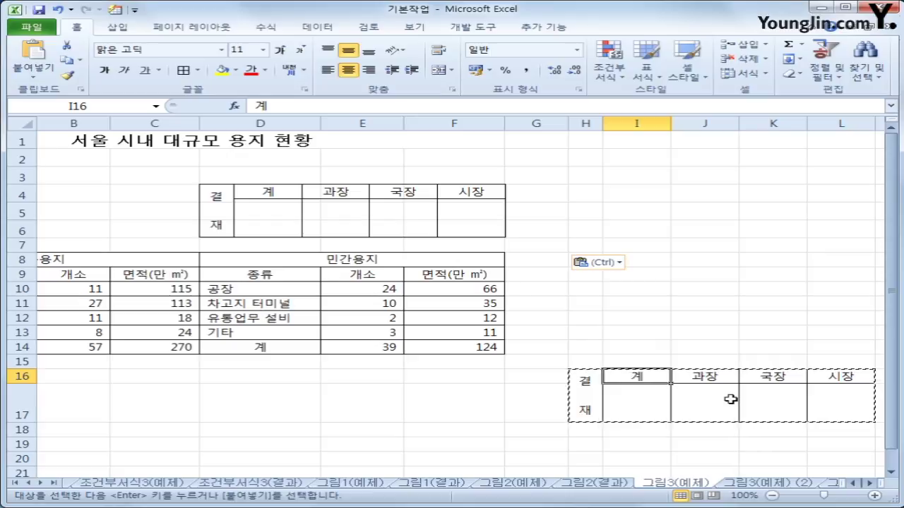
pyautogui.write('다다')
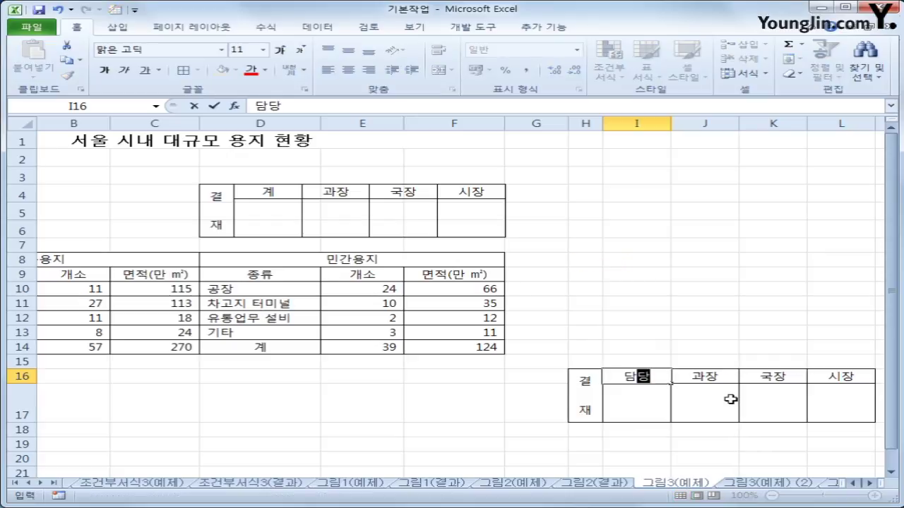
pyautogui.press('Return')
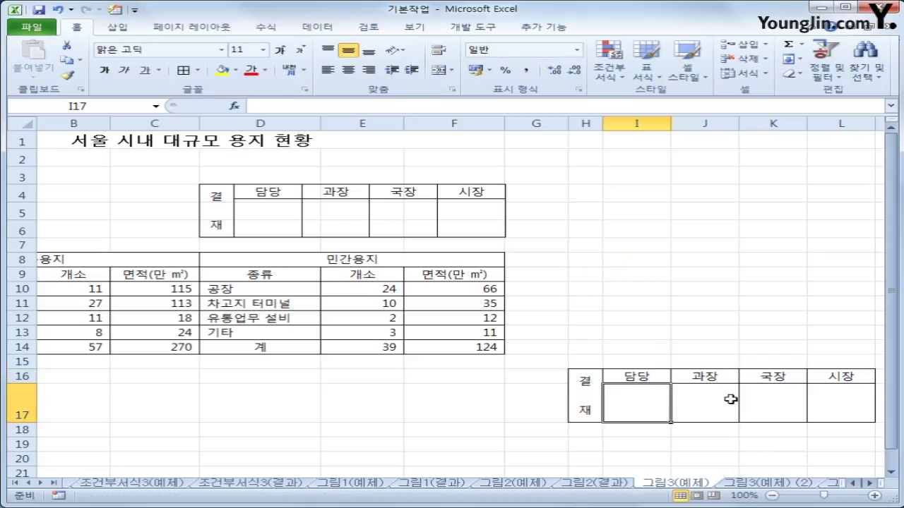
# Check the linked picture's heading and cell reference against its source table in H16:L17
pyautogui.click(262, 218)
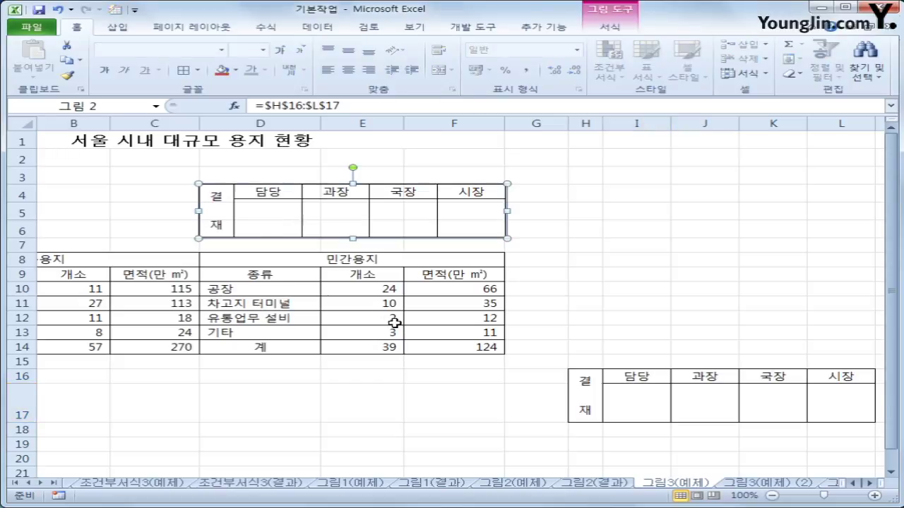
pyautogui.click(628, 368)
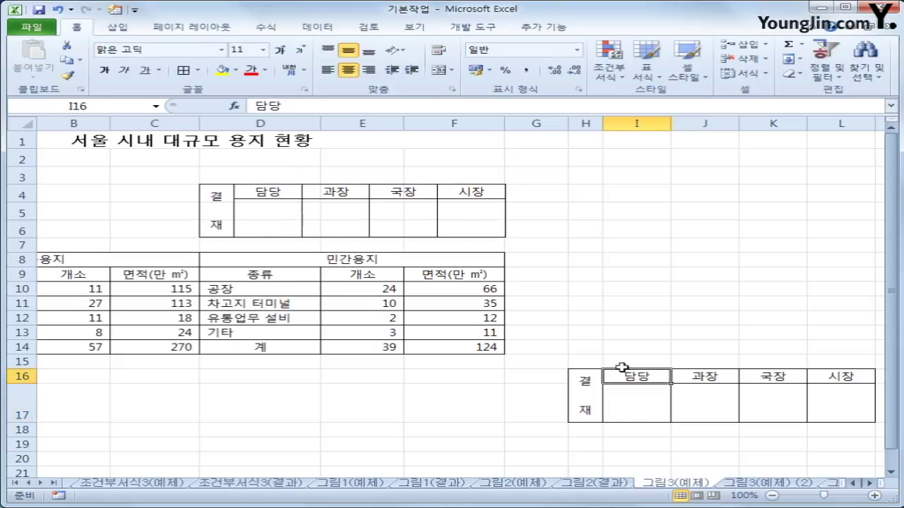
pyautogui.click(299, 223)
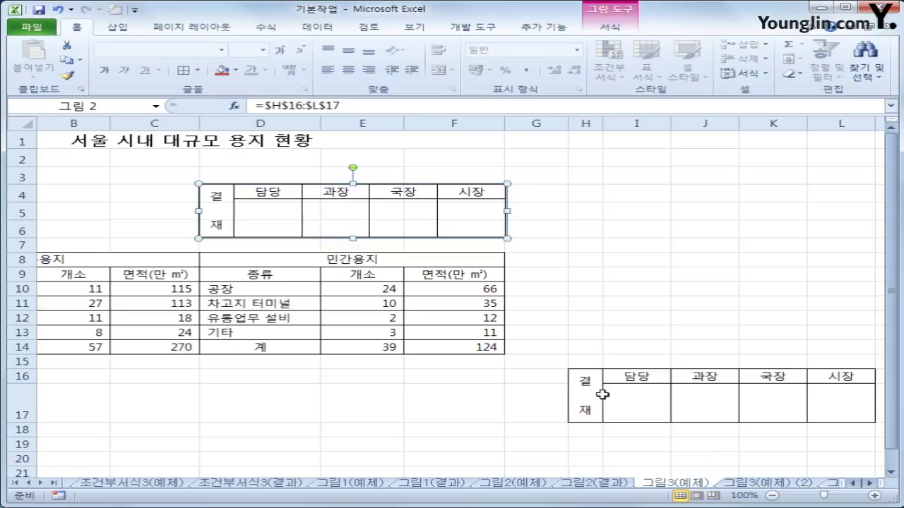
pyautogui.moveTo(595, 395); pyautogui.dragTo(842, 398)
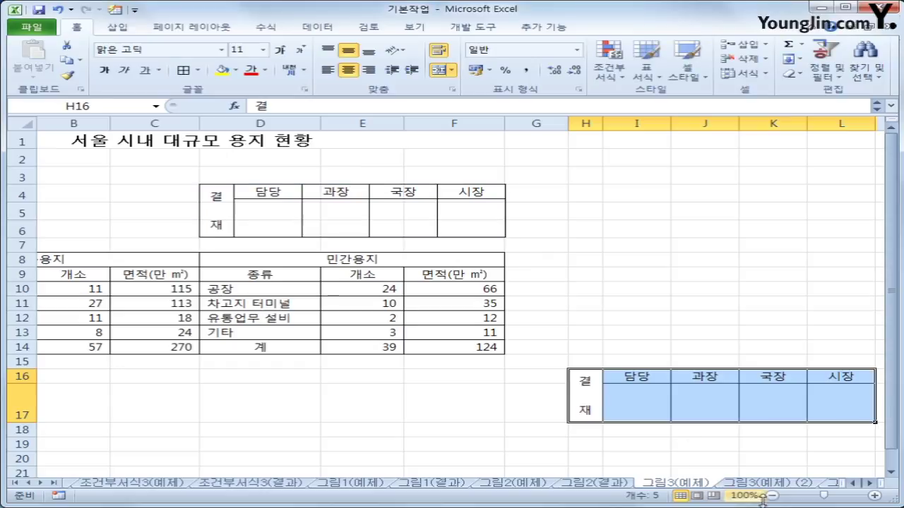
# Compare the 그림3(예제) sheet with the finished 그림3(결과) sheet
pyautogui.click(853, 484)
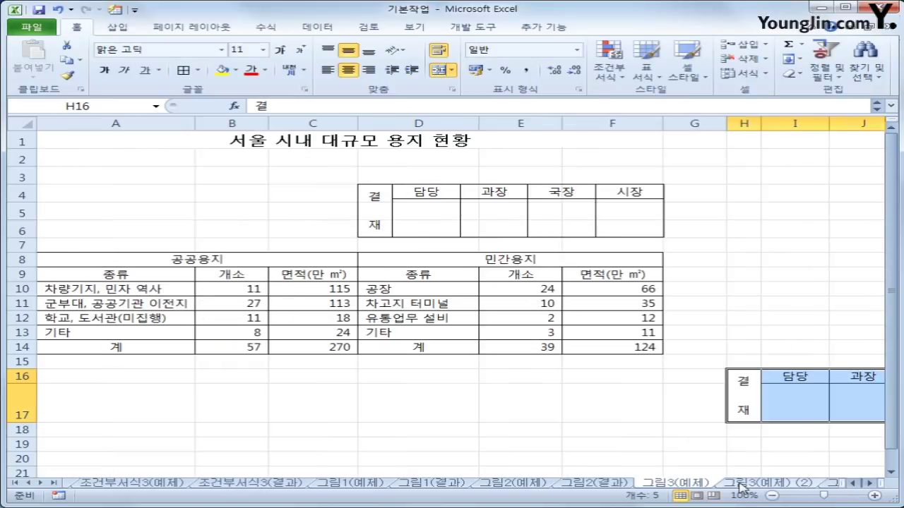
pyautogui.click(837, 484)
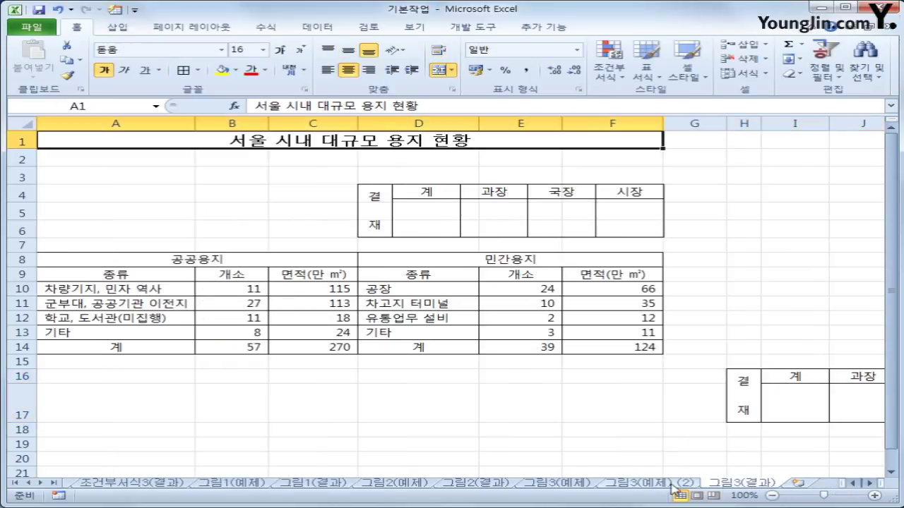
pyautogui.click(553, 484)
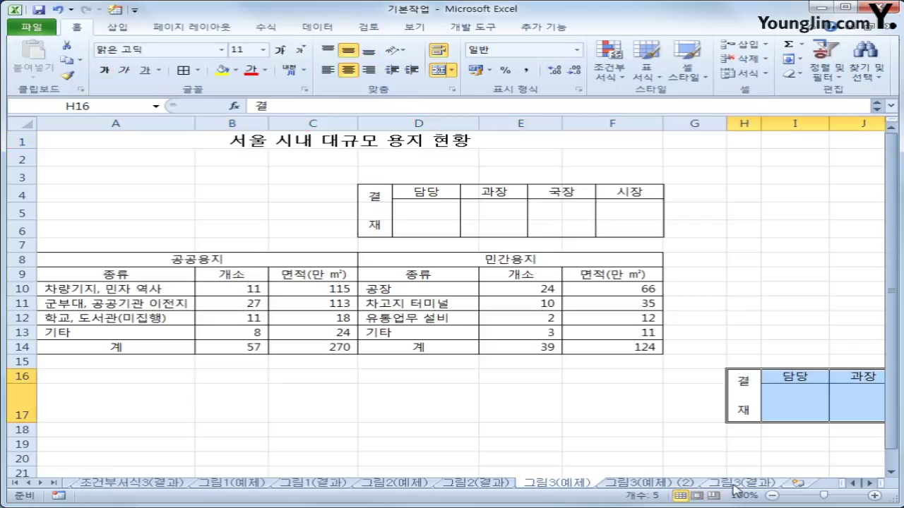
pyautogui.click(735, 484)
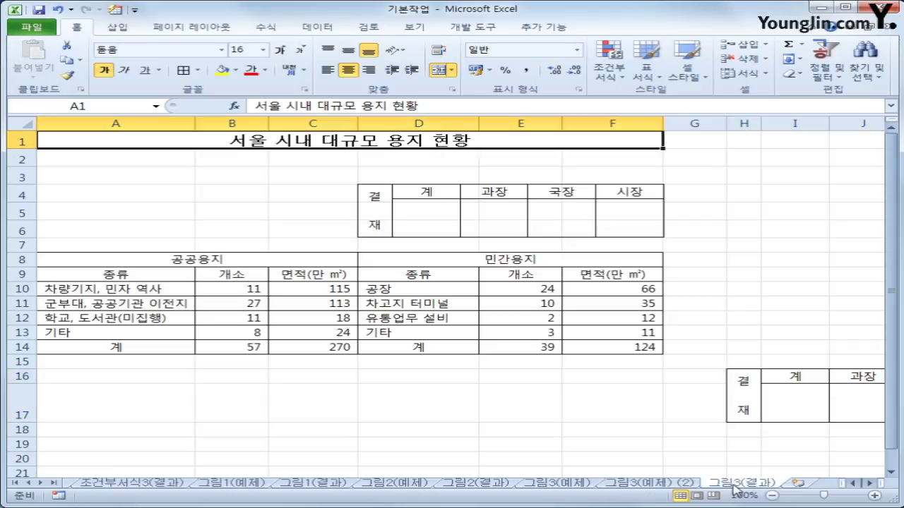